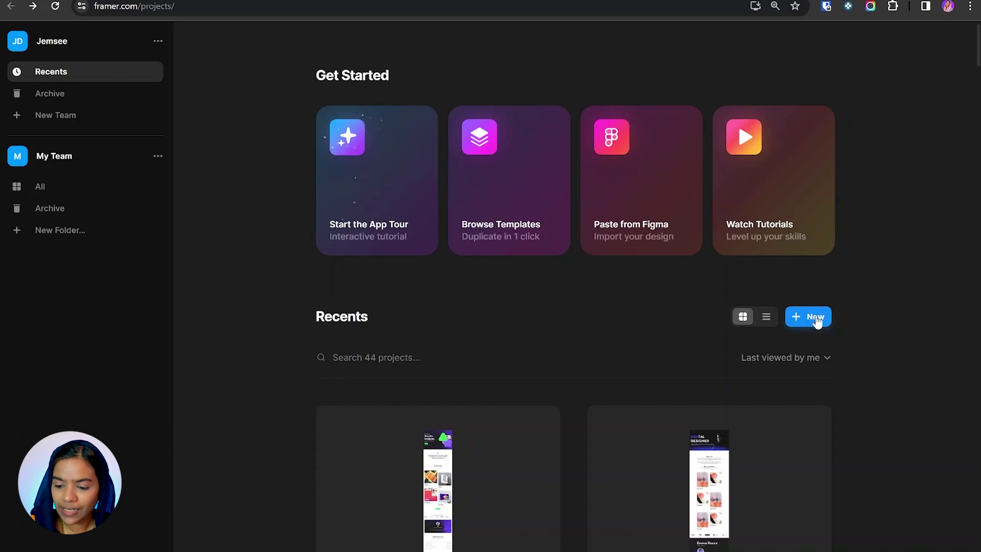
Start a new blank project from the Framer projects dashboard.
click(818, 319)
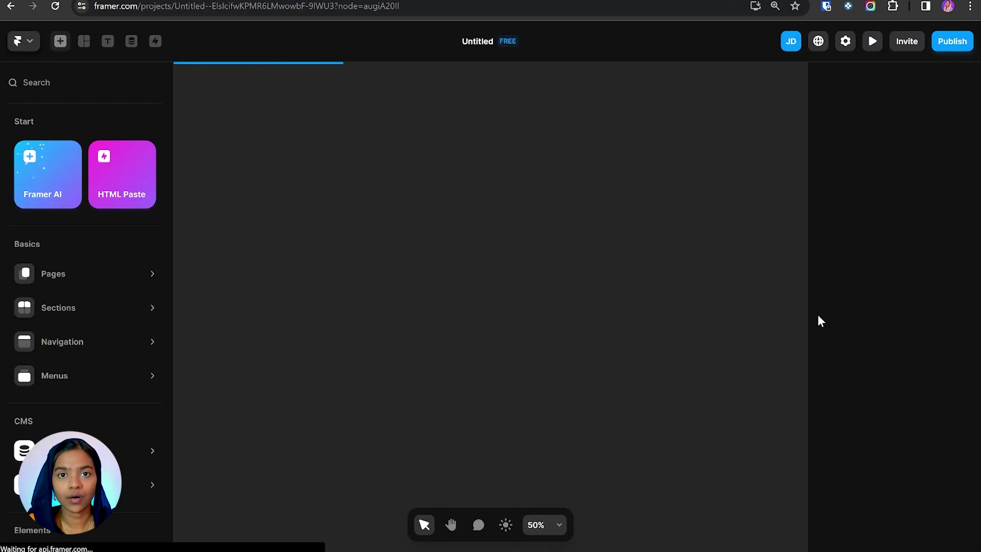
Show the Pages list and select the empty 1200-wide Desktop frame on Home.
click(255, 192)
click(361, 191)
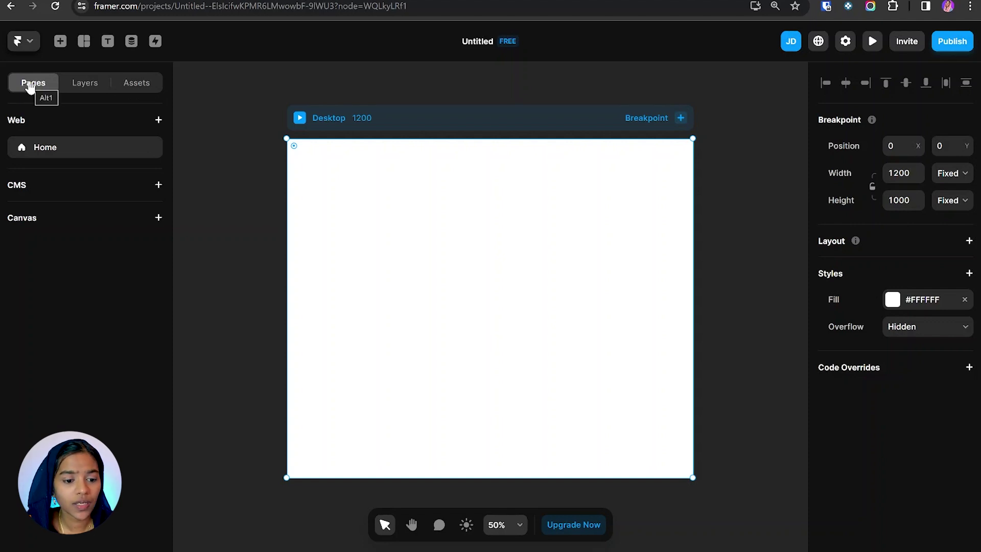
Review the Home page layers and the empty Assets panel, then bring up the Insert library.
click(80, 90)
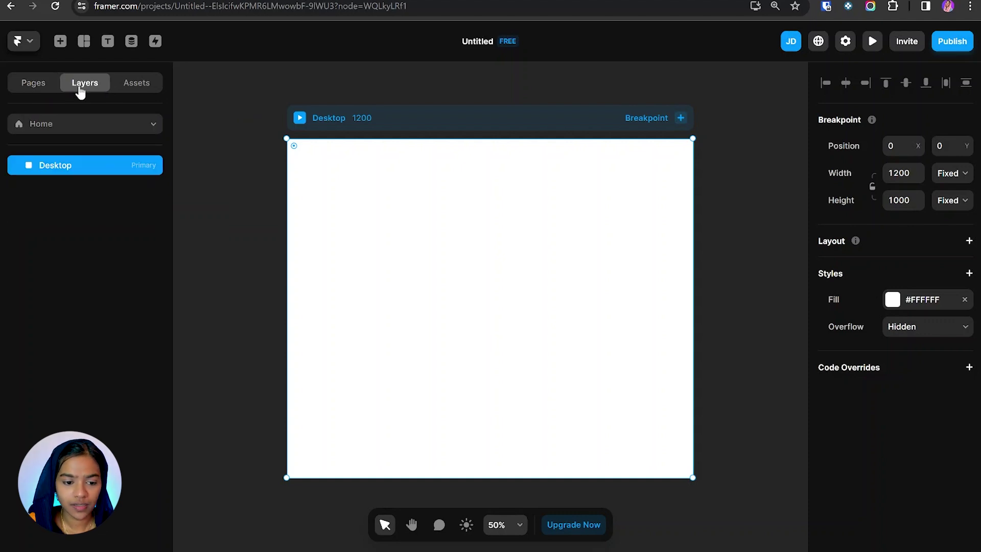
click(149, 90)
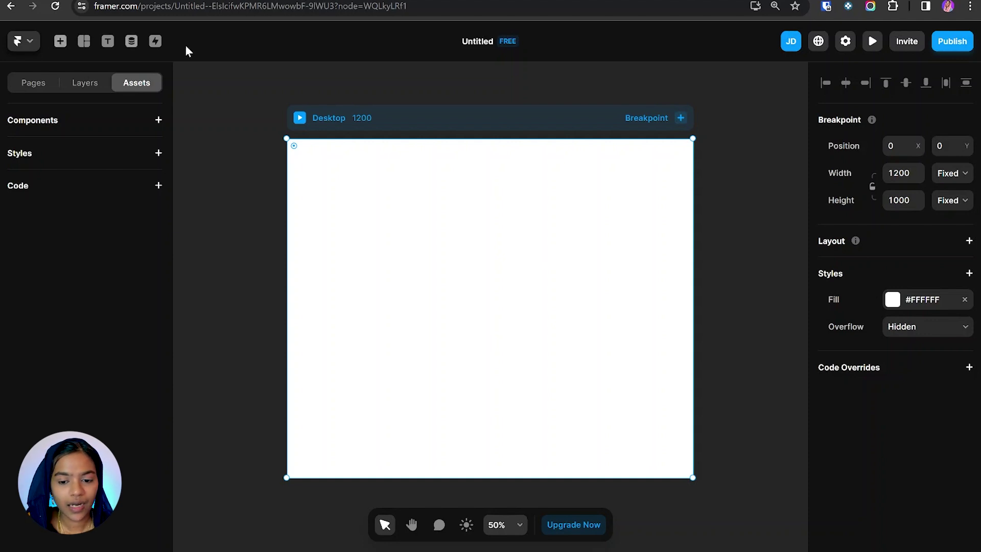
click(60, 45)
Browse the page templates and layout elements, then try placing a text box on the canvas.
mouse_move(72, 274)
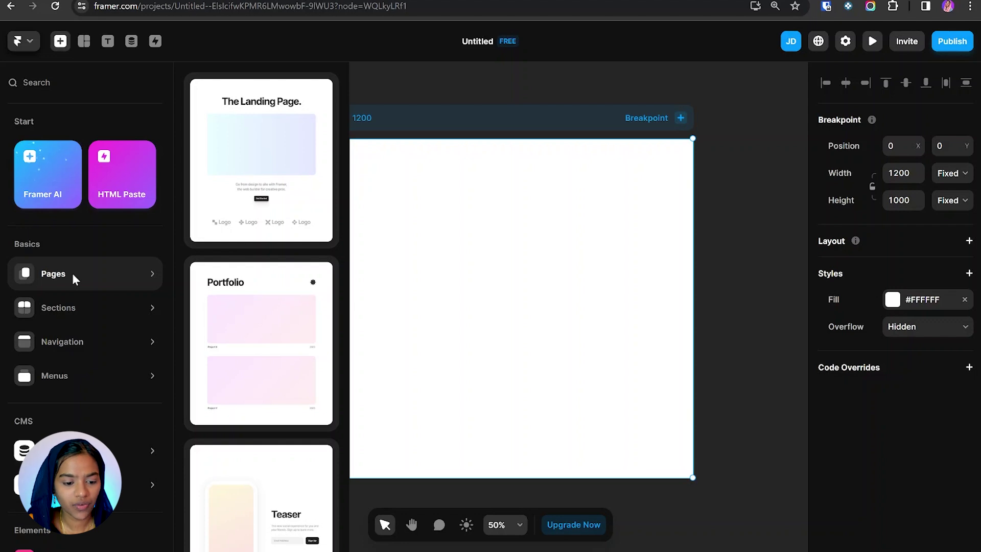
mouse_move(259, 193)
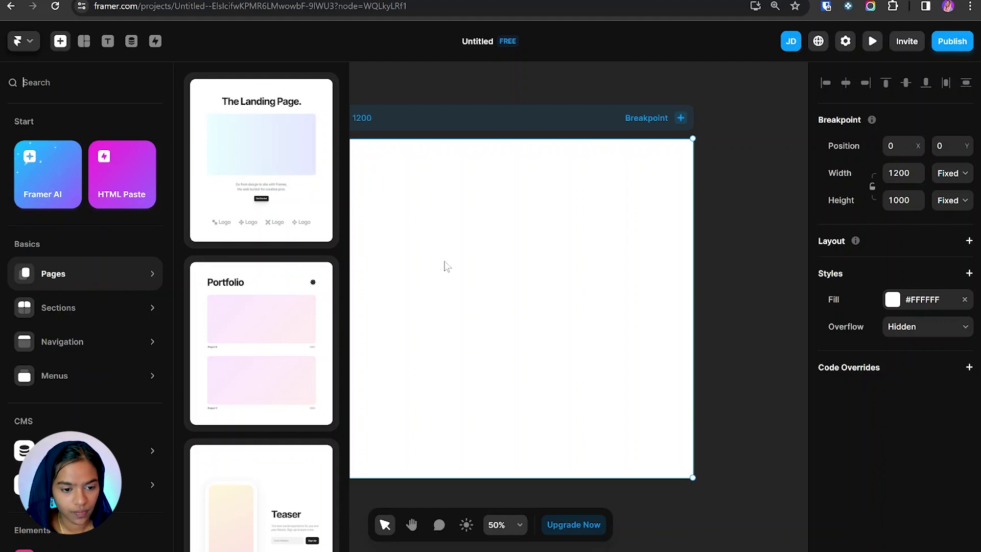
click(86, 45)
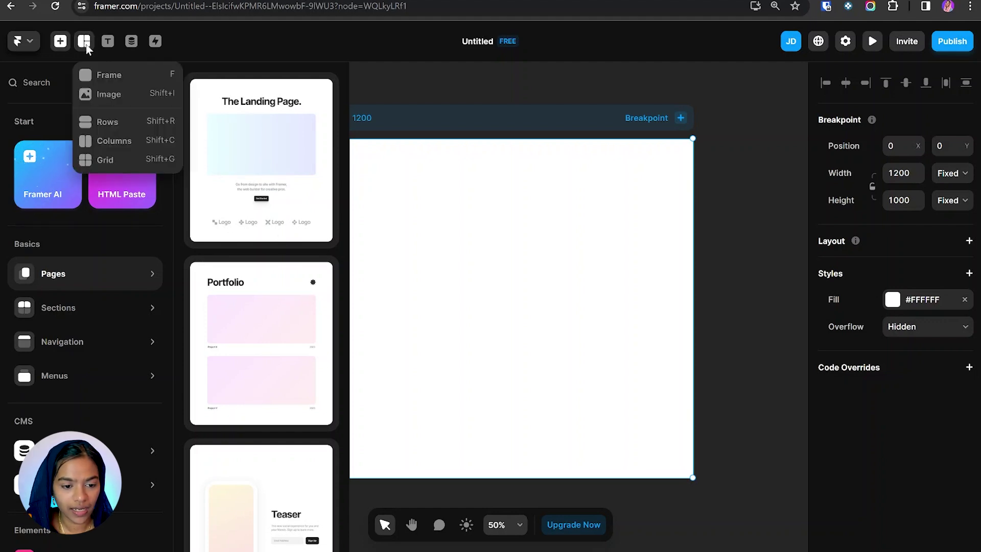
click(109, 43)
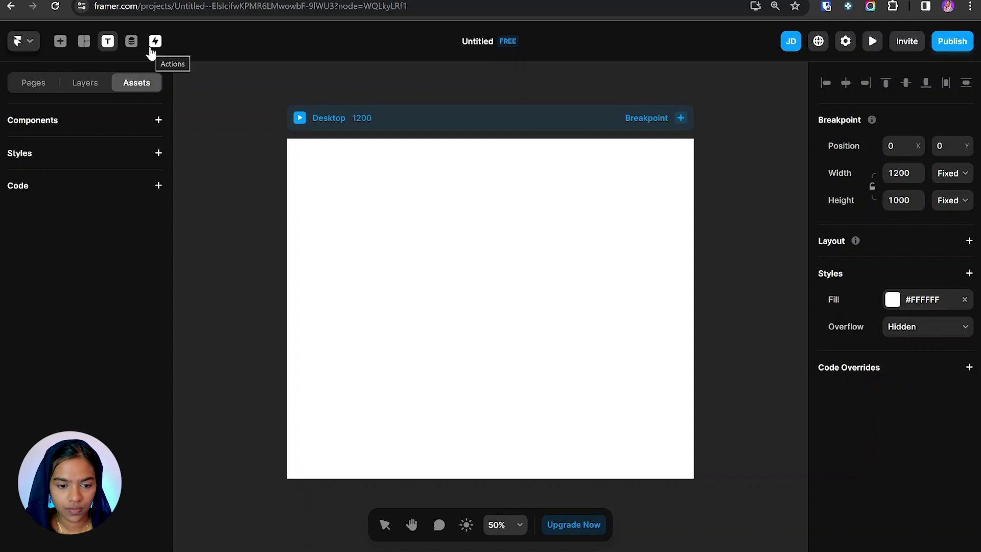
click(495, 189)
Rename the project to 'Sample', then preview the site and return to editing.
key(Escape)
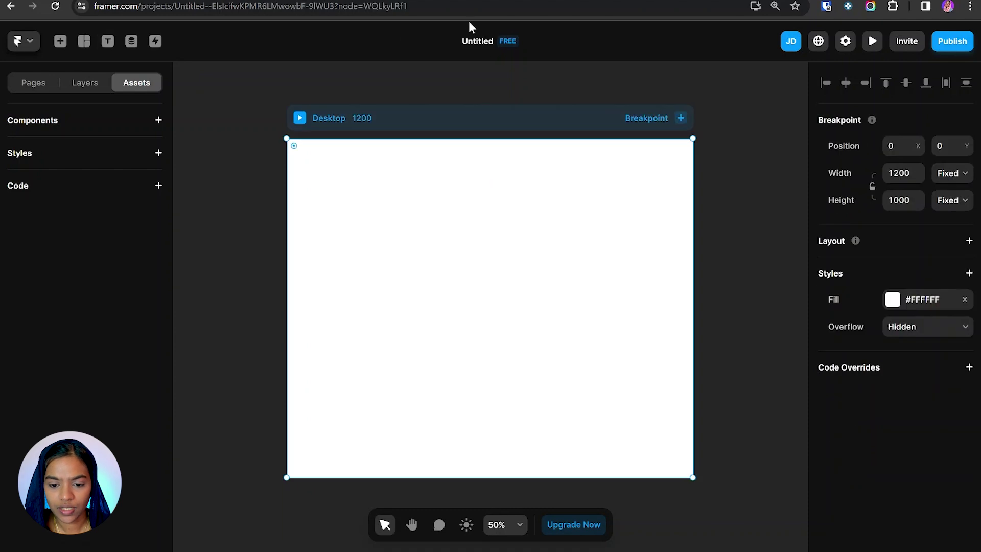
click(482, 46)
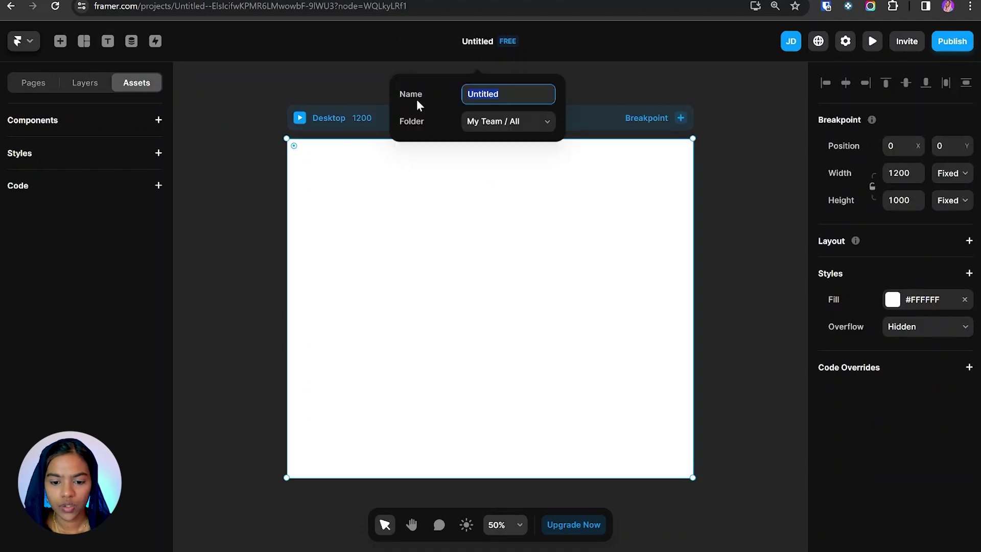
text(Sample)
key(Return)
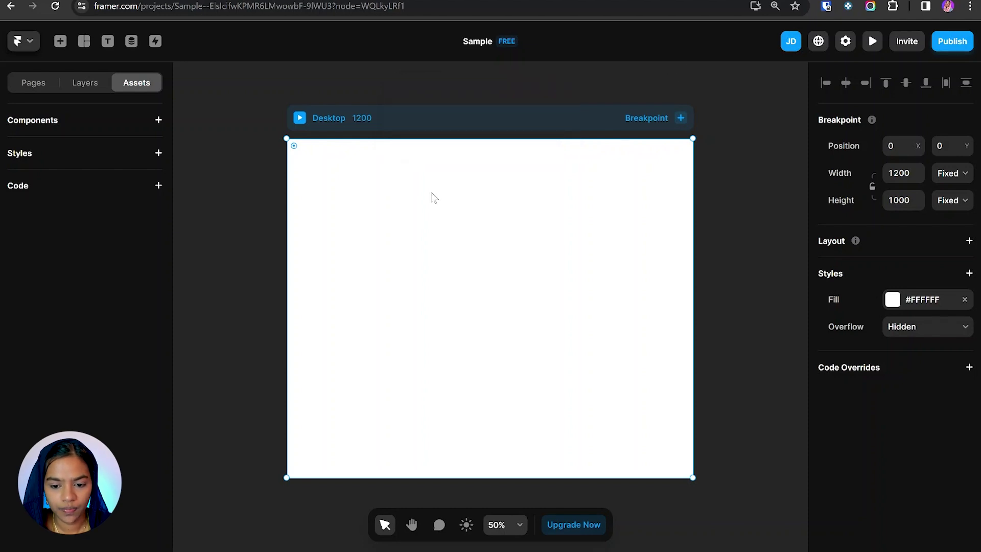
click(872, 42)
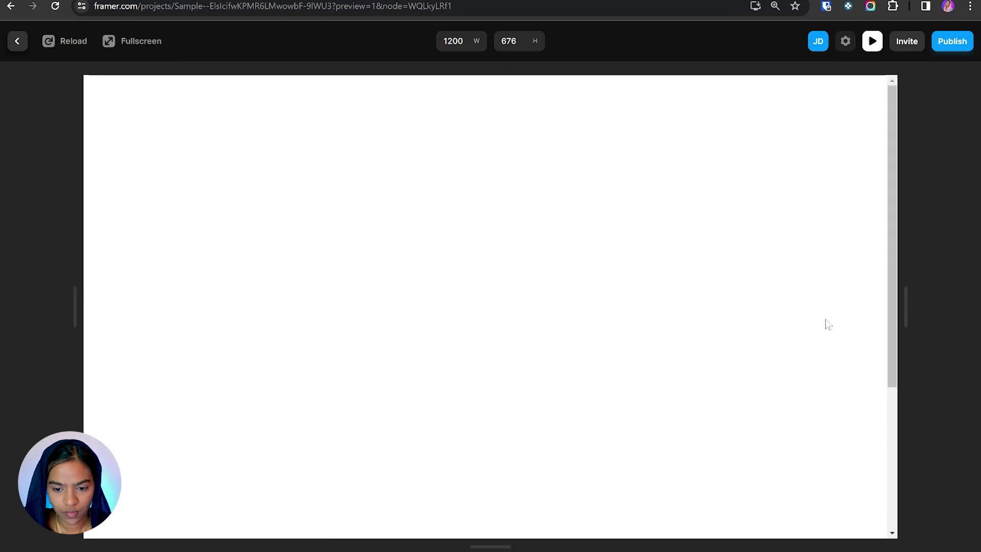
click(15, 44)
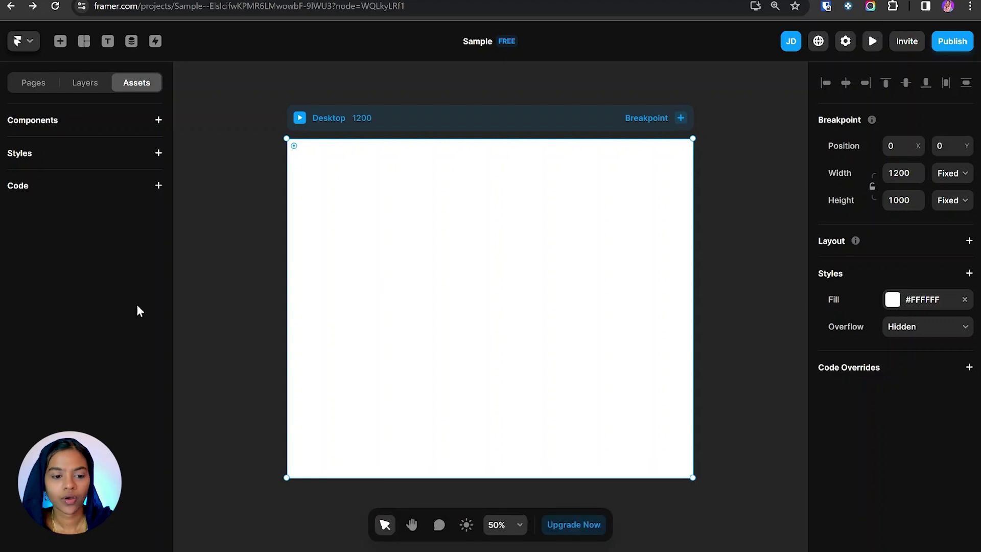
Draw a large 1046 × 606 frame across the top of the Desktop page.
click(85, 42)
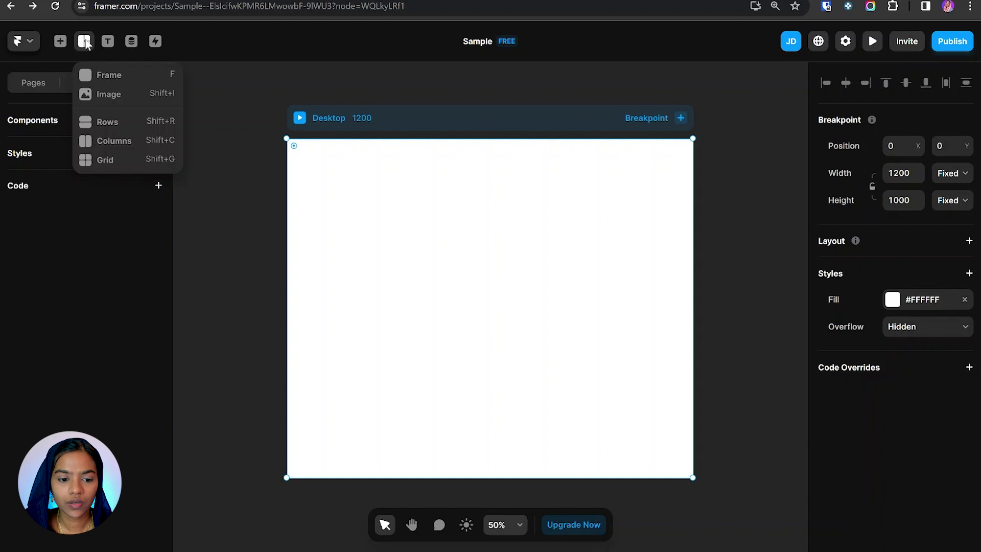
click(111, 77)
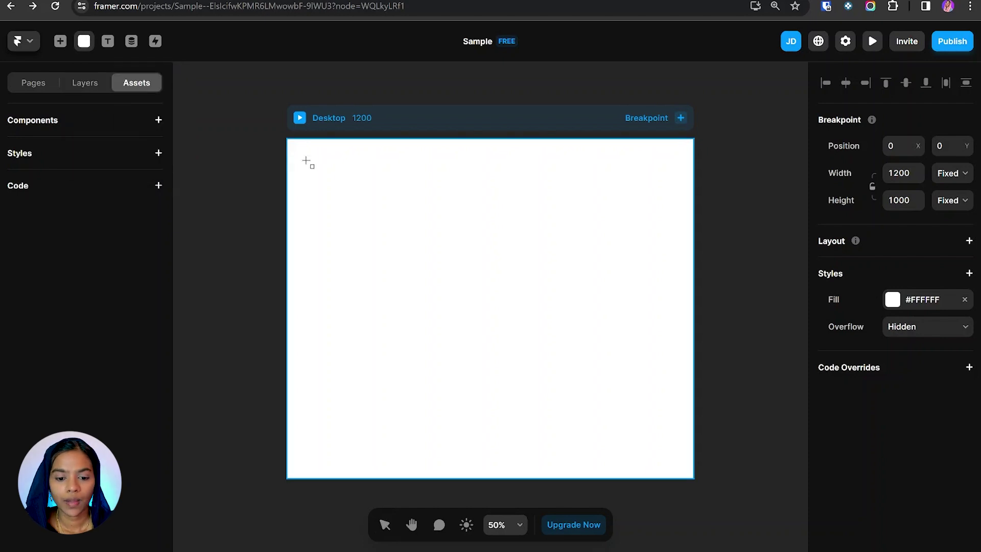
drag(306, 159, 660, 366)
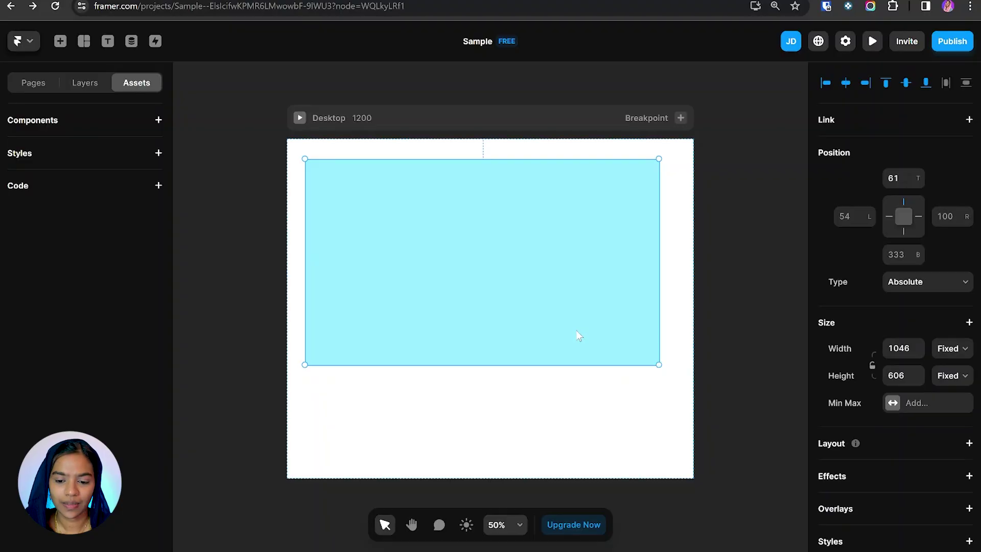
Insert the Features Large section template onto the page above the light-blue frame.
click(59, 43)
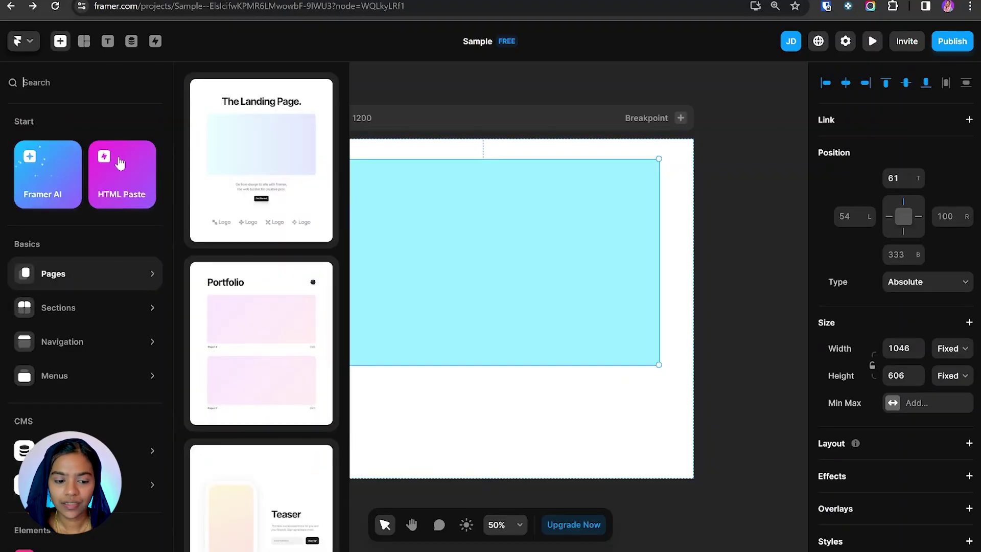
click(75, 310)
drag(279, 487, 542, 419)
Inspect the Features Large section's Features container and its two Wrap rows in Layers.
click(75, 184)
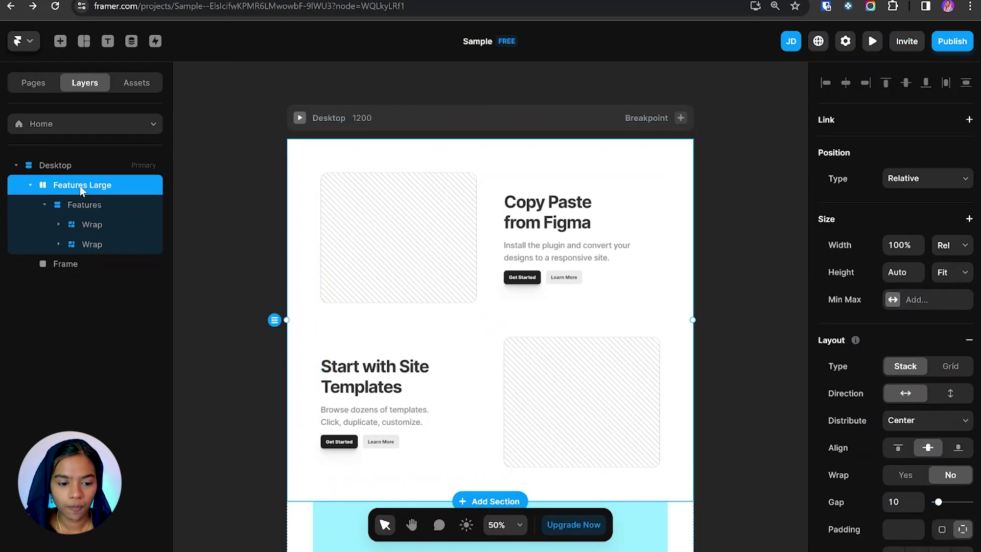
click(101, 204)
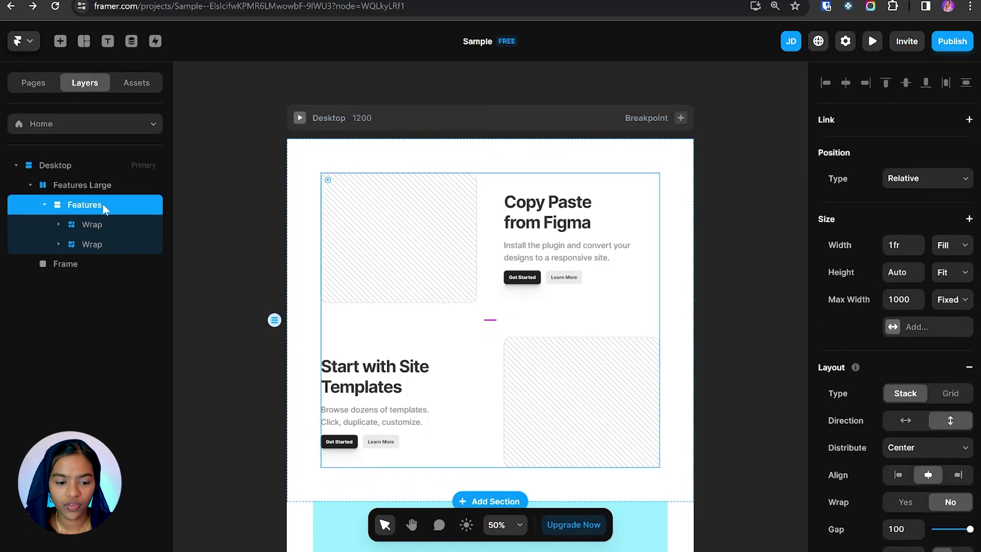
click(92, 226)
click(58, 225)
click(58, 244)
click(101, 189)
click(74, 204)
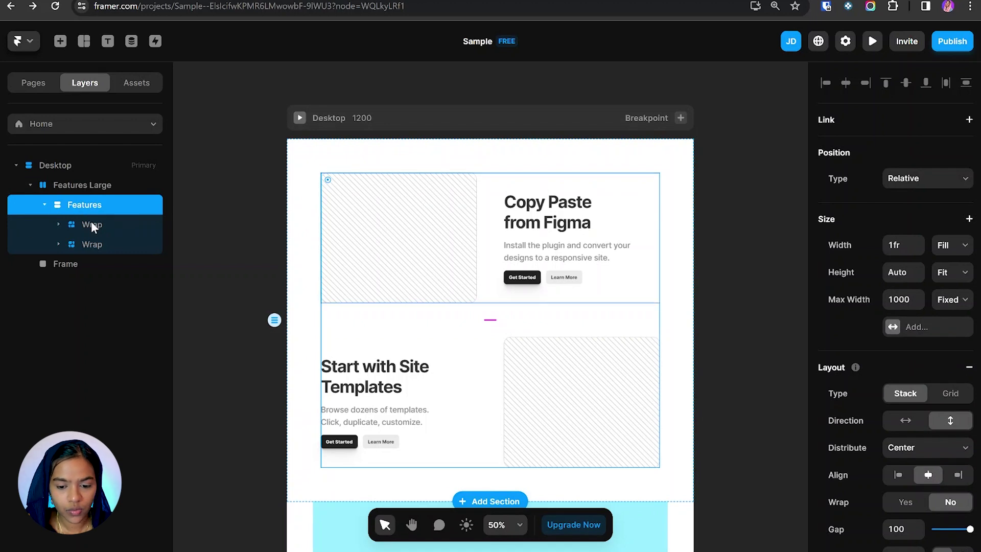
click(91, 222)
click(91, 242)
Examine the first row's image, heading, description and buttons, fold Content, and select the cyan frame.
click(58, 225)
click(88, 224)
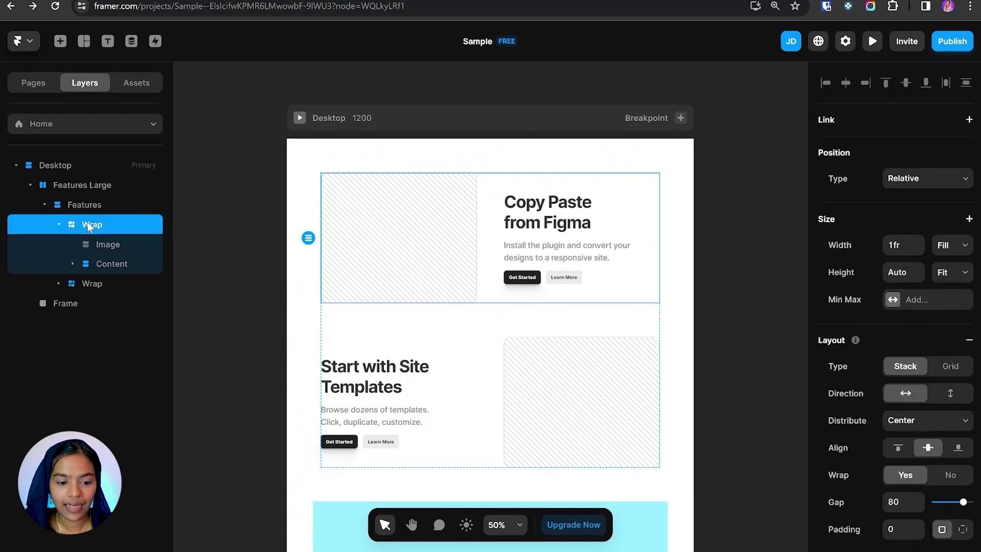
click(118, 245)
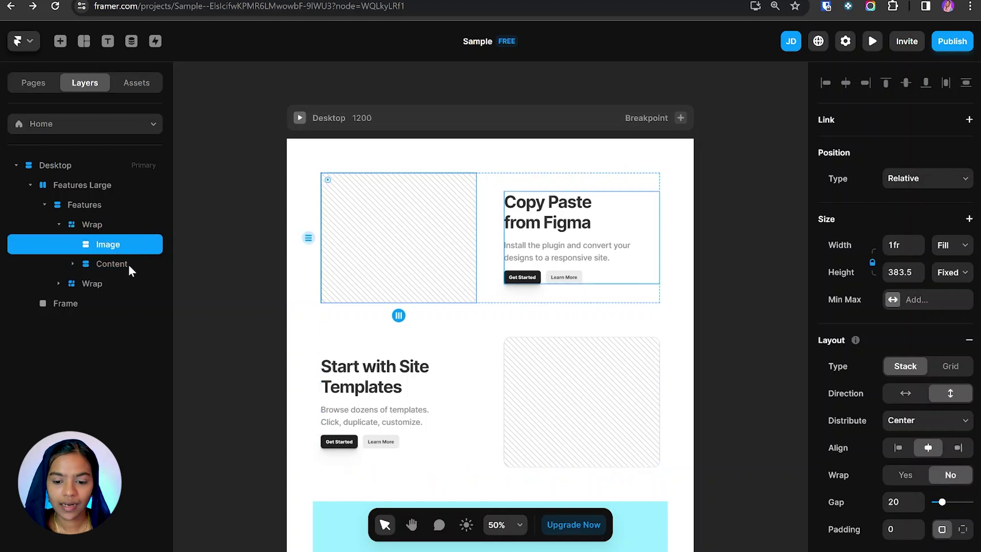
click(127, 265)
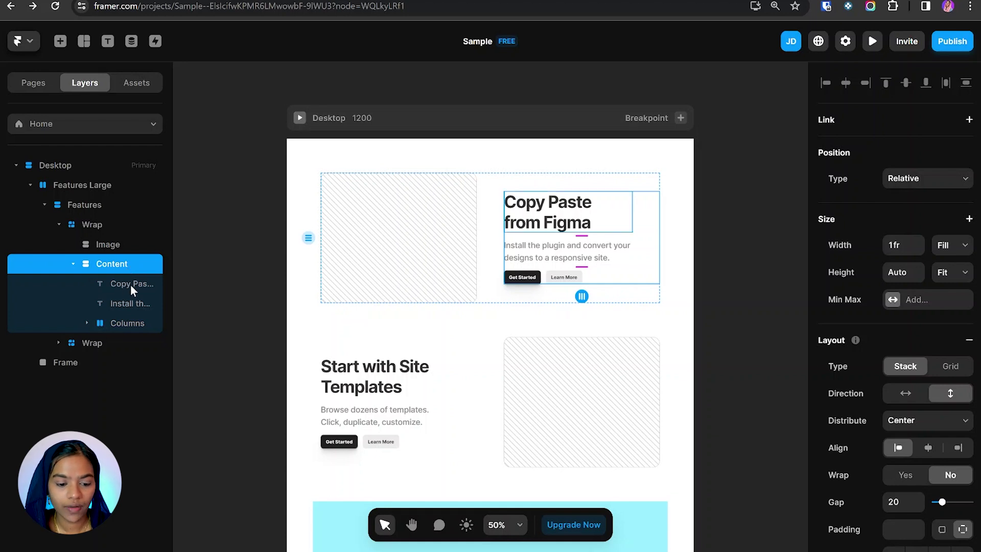
click(131, 284)
click(134, 304)
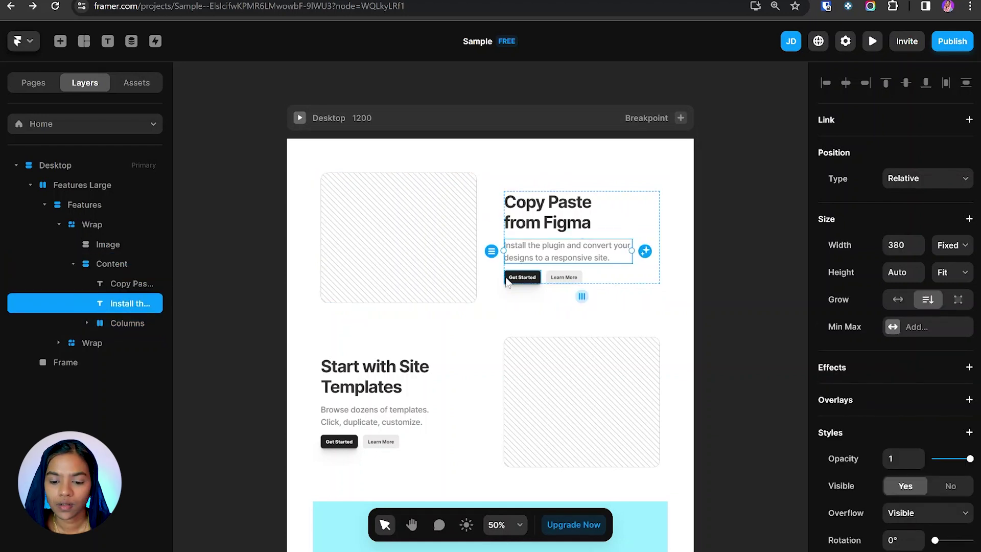
click(548, 283)
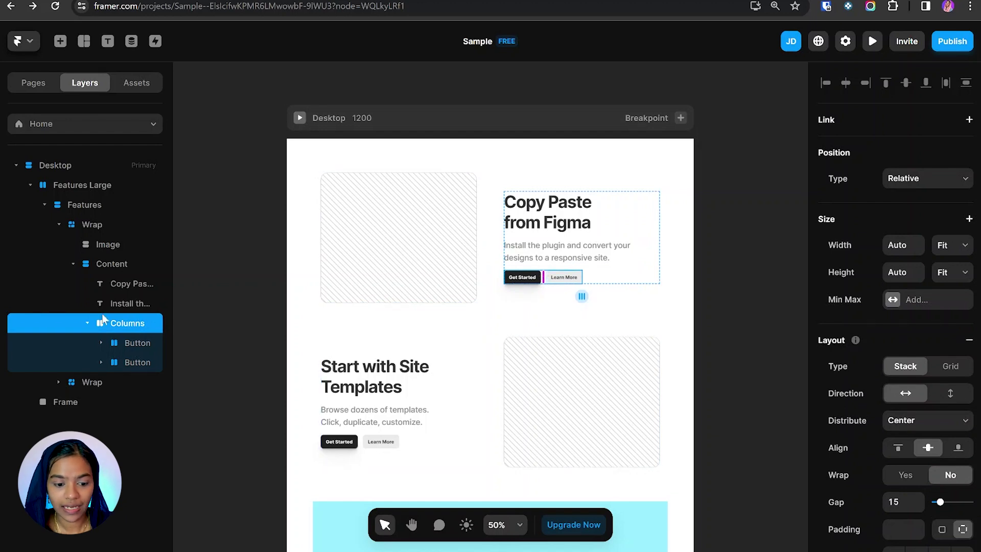
click(87, 323)
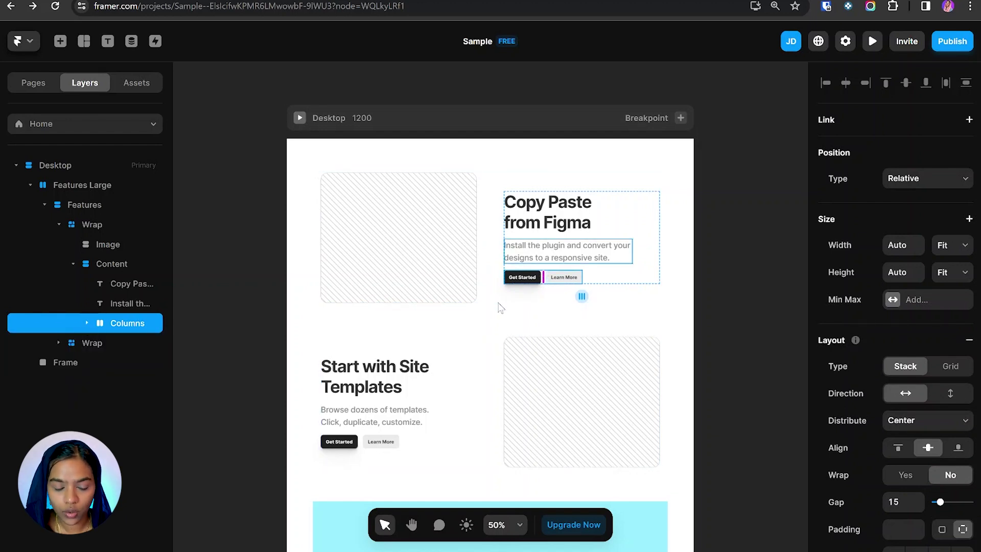
click(120, 265)
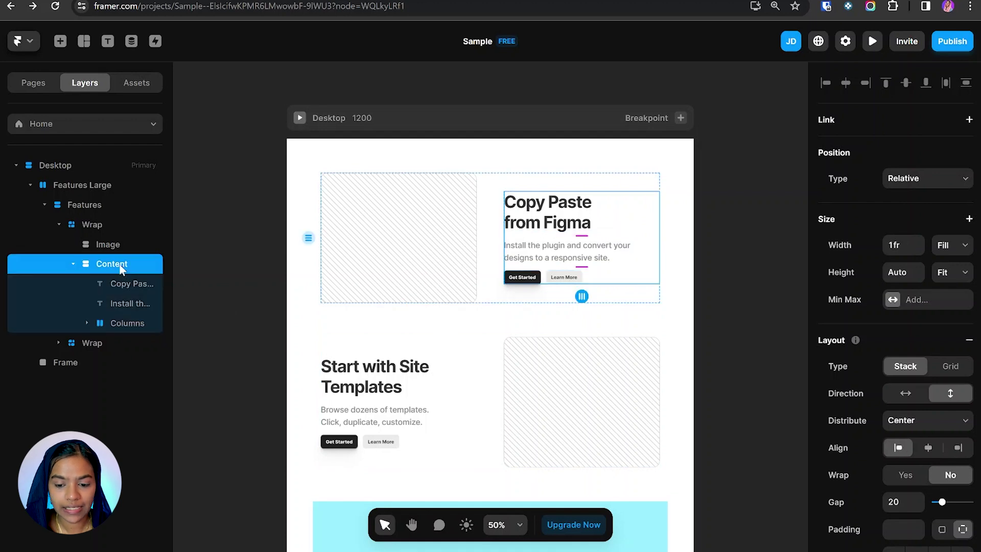
click(73, 264)
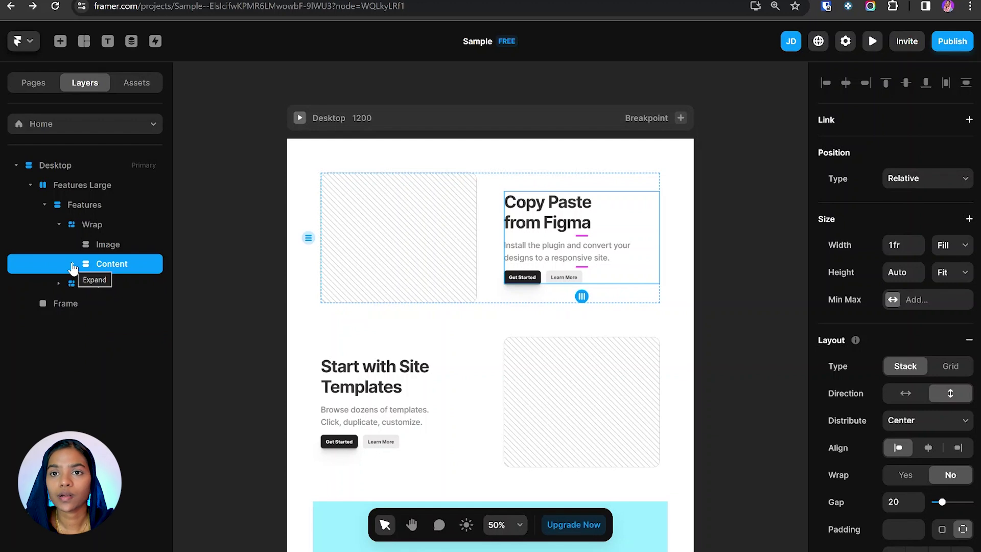
scroll(487, 327, down, 4)
click(487, 327)
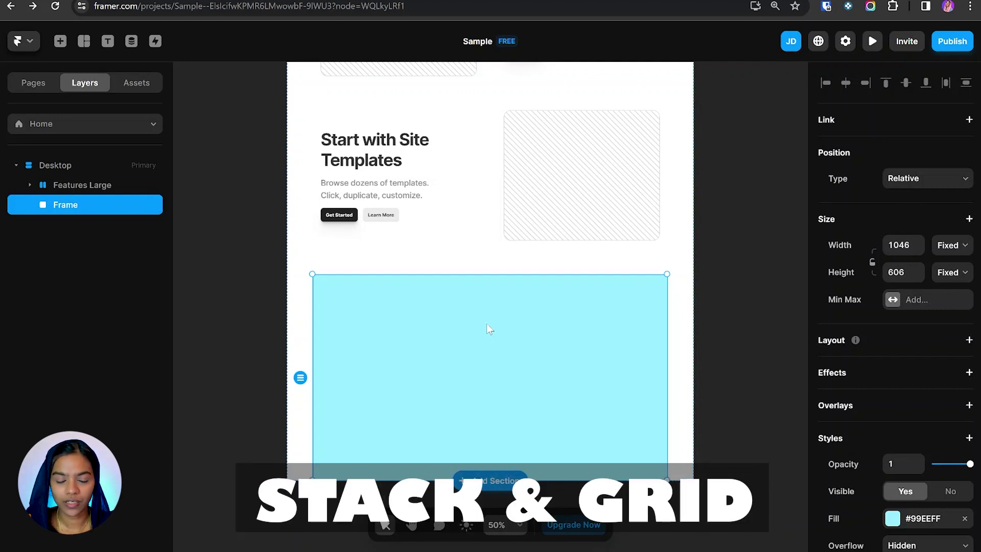
Draw two frames inside the cyan frame and make it a horizontal stack after trying vertical.
key(f)
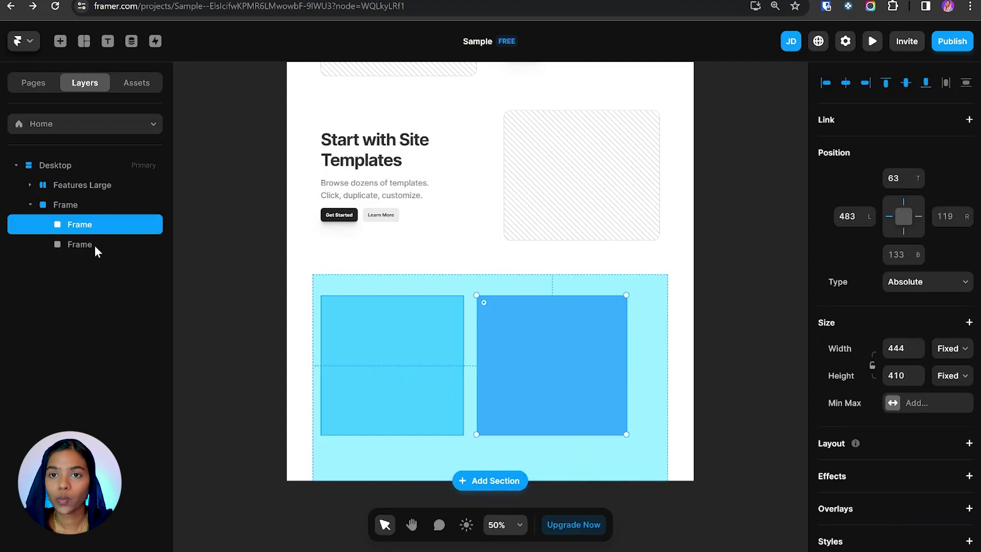
click(77, 209)
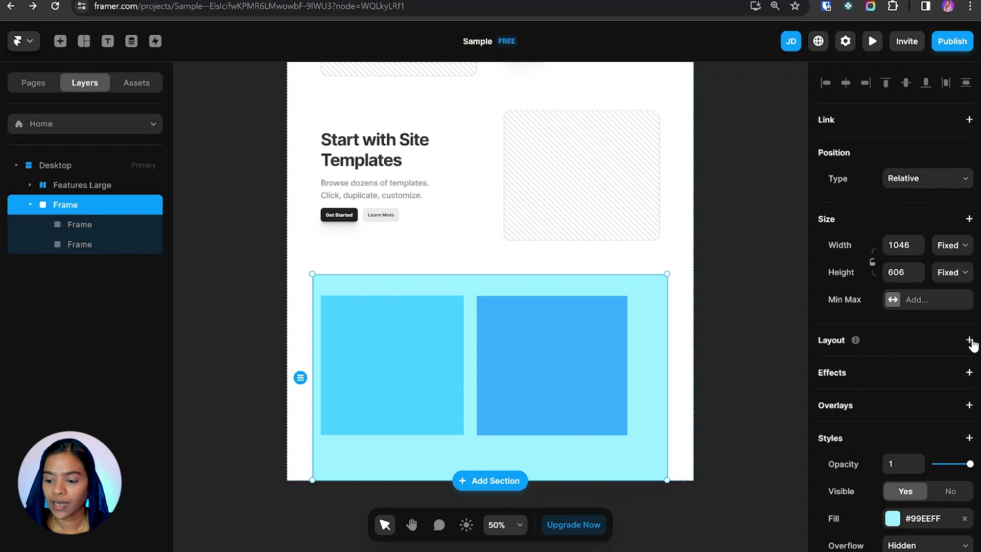
click(970, 340)
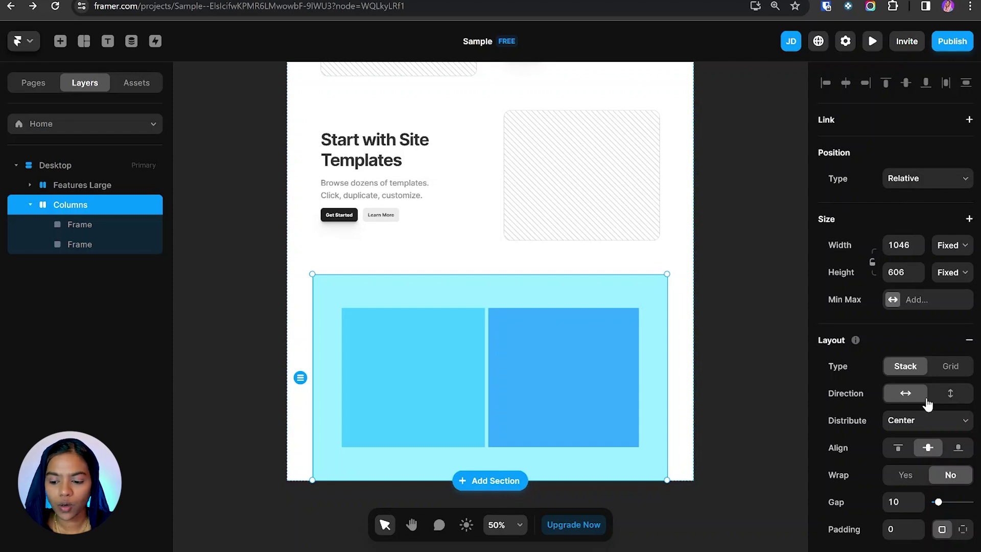
click(956, 395)
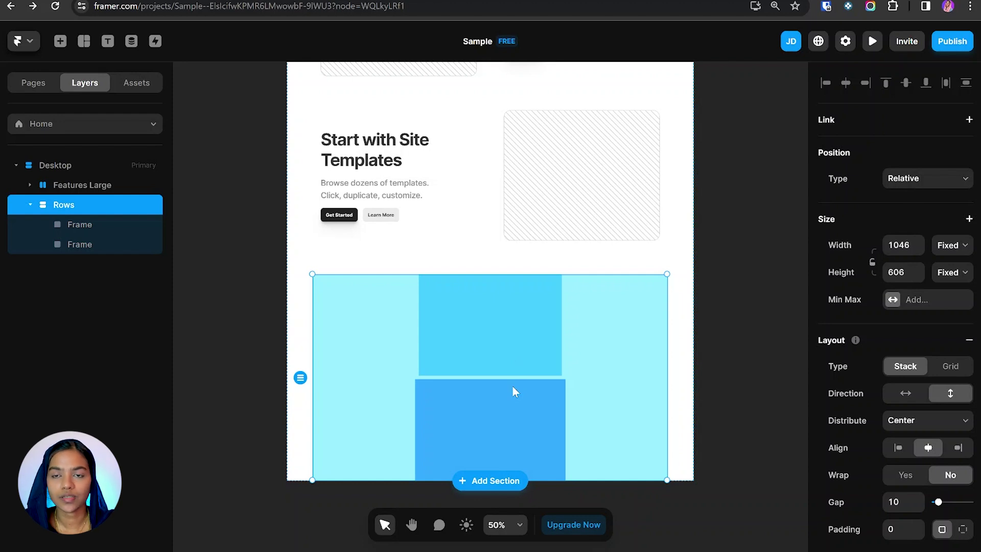
click(905, 393)
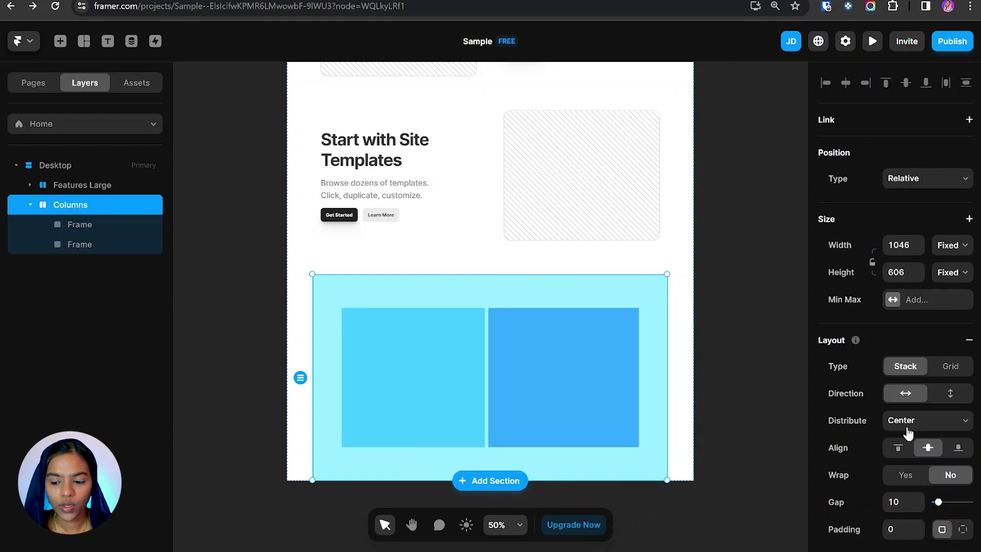
scroll(938, 420, down, 3)
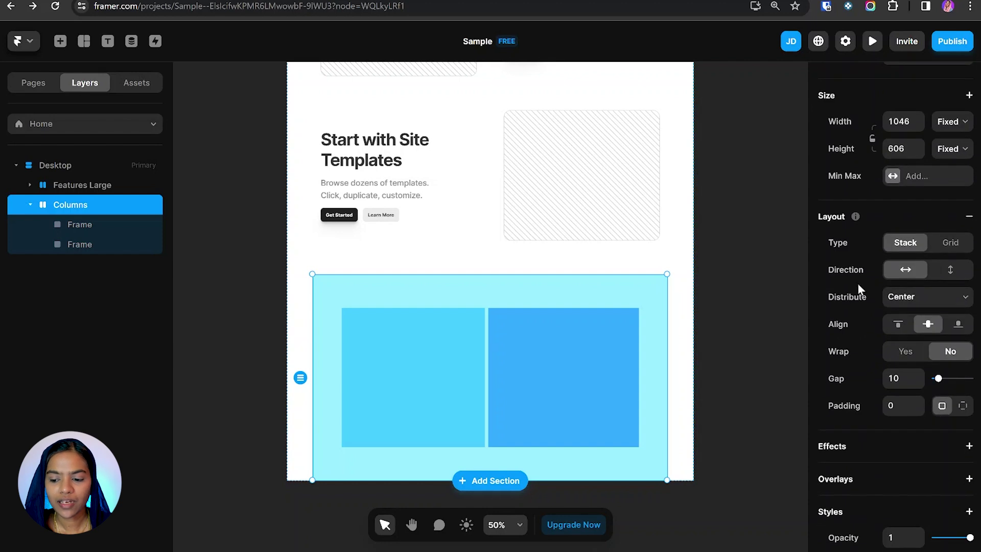
Try Start, End, Space Between, Around and Evenly distributions, then settle back on Center.
click(901, 302)
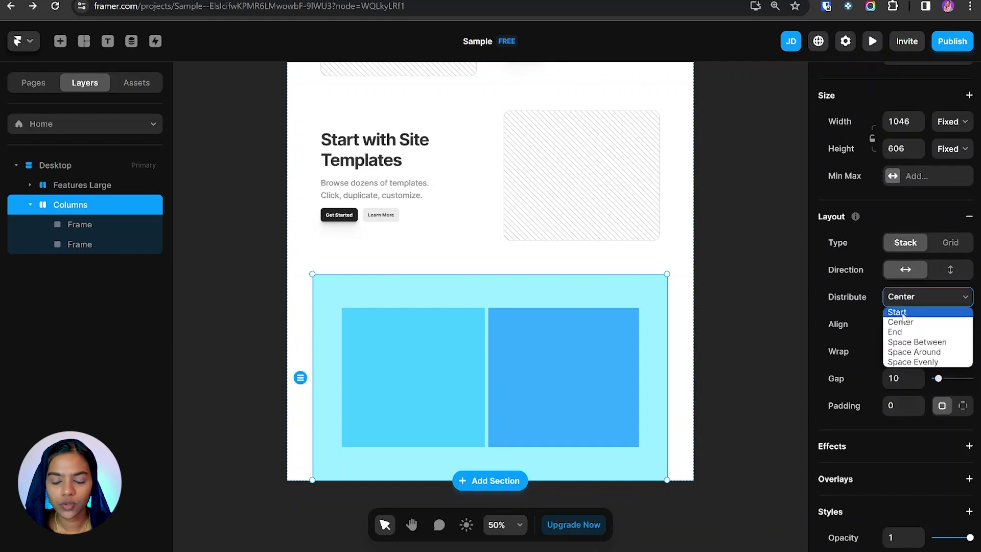
click(903, 312)
click(904, 300)
click(903, 334)
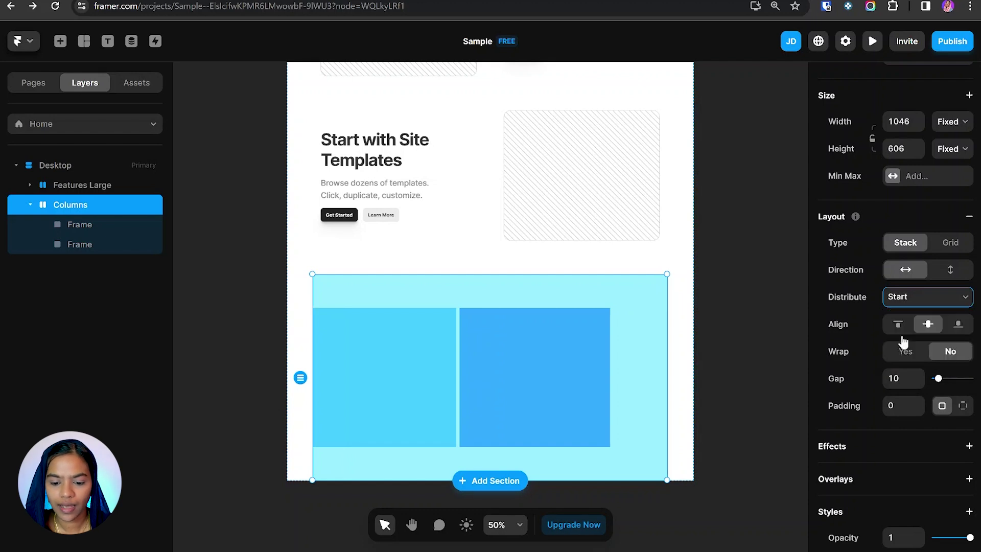
click(905, 303)
click(908, 343)
click(908, 302)
click(908, 353)
click(910, 303)
click(914, 361)
click(912, 304)
click(910, 321)
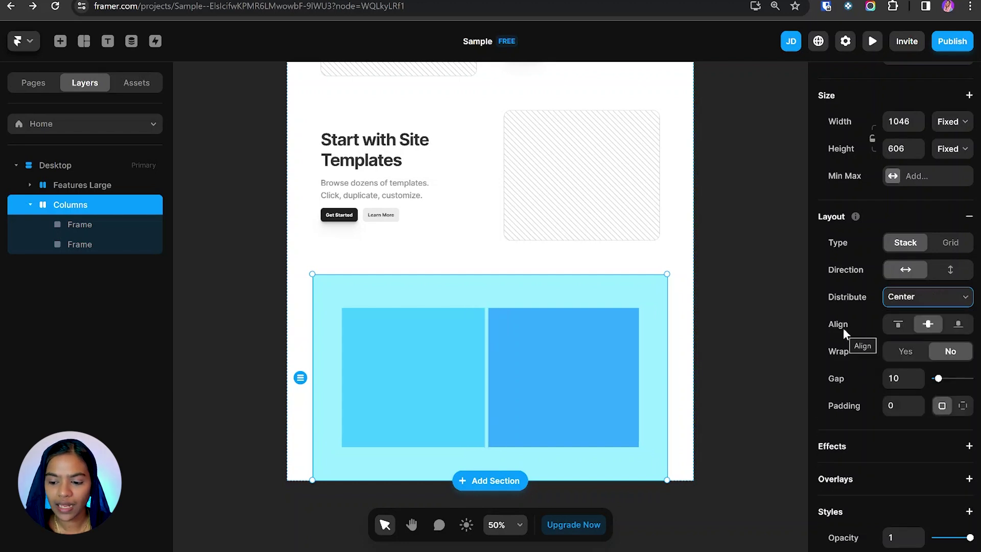
Try top and bottom alignment, return to centre, and undo turning on wrap.
click(899, 324)
click(928, 325)
click(959, 325)
click(928, 324)
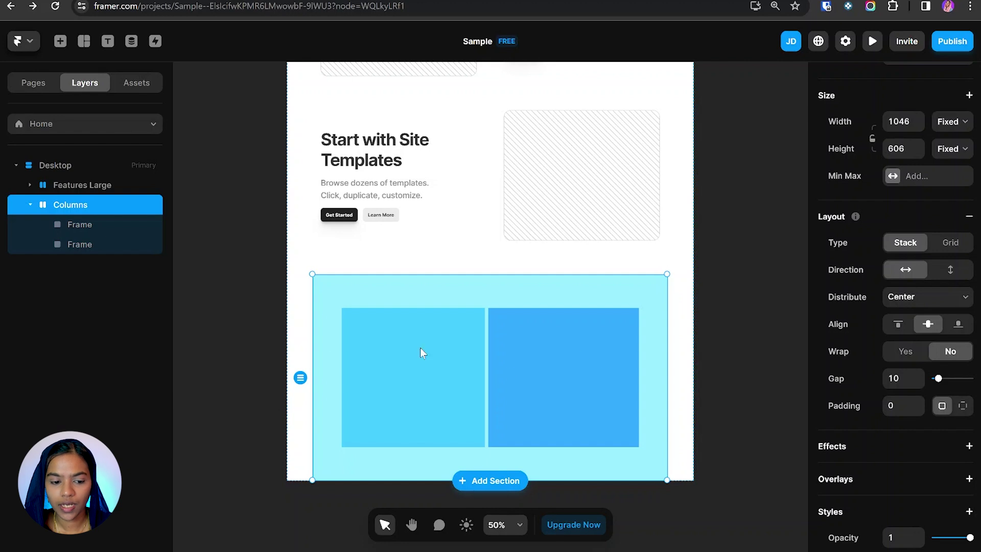
click(906, 352)
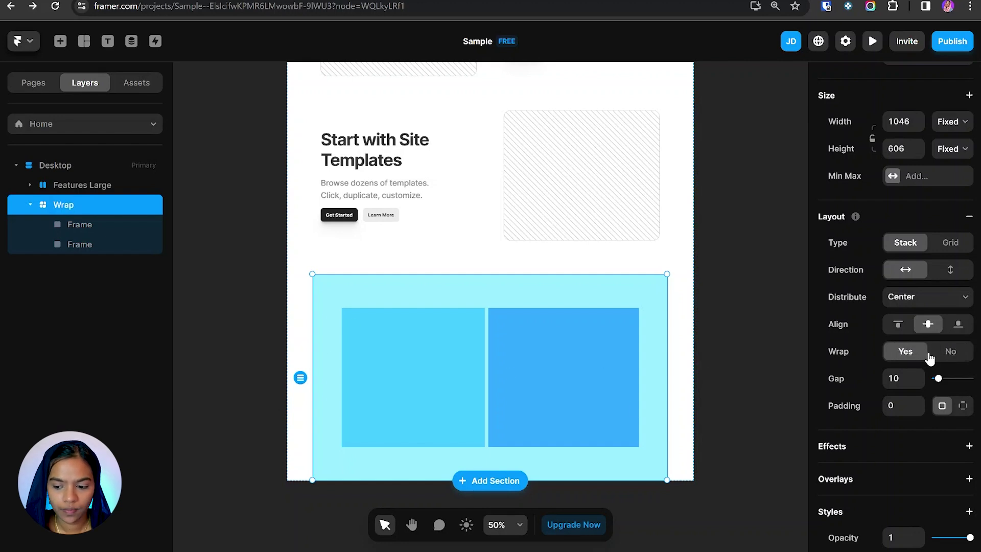
key(ctrl+z)
scroll(455, 391, up, 3)
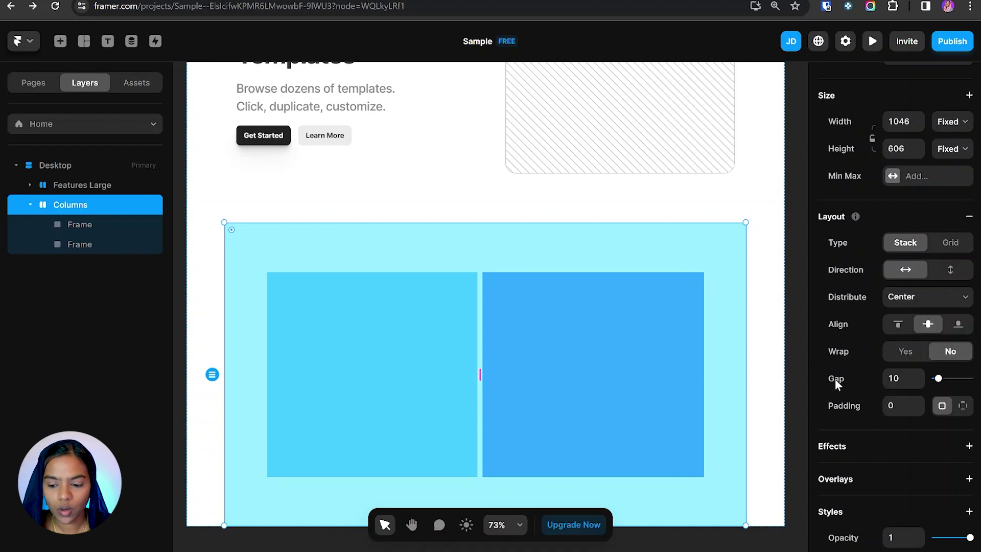
Set the stack gap to 60 and keep a single uniform 0 padding.
drag(940, 385, 956, 387)
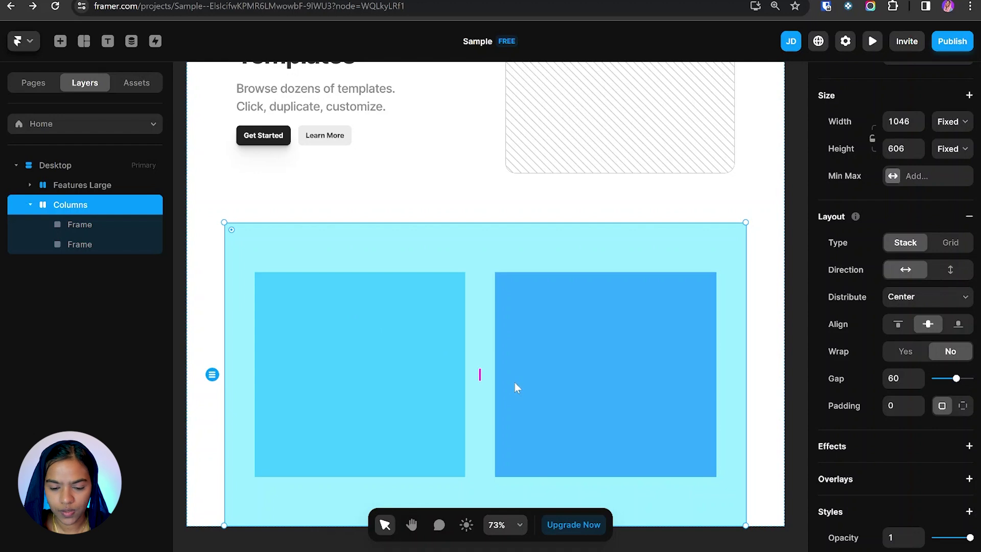
scroll(517, 389, down, 1)
click(895, 405)
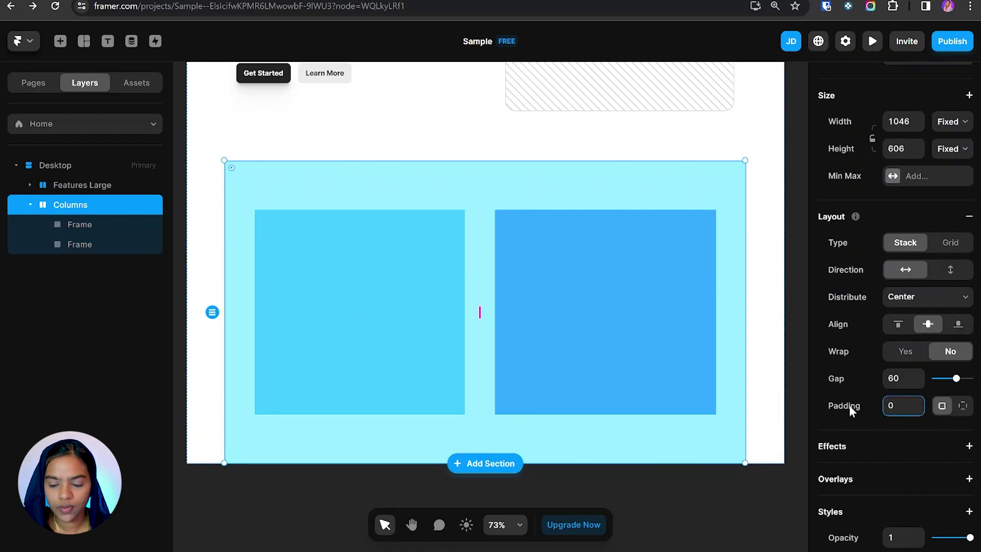
click(965, 407)
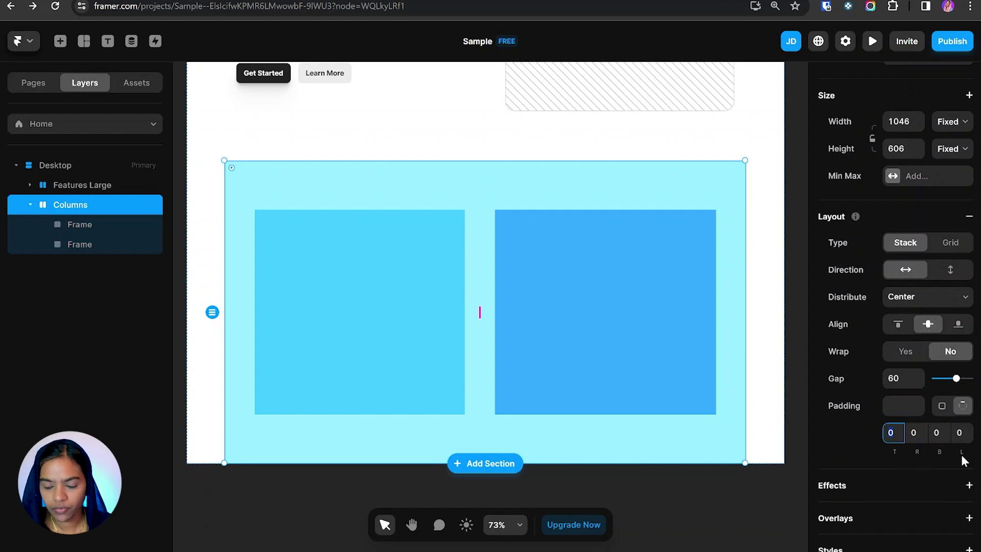
click(486, 392)
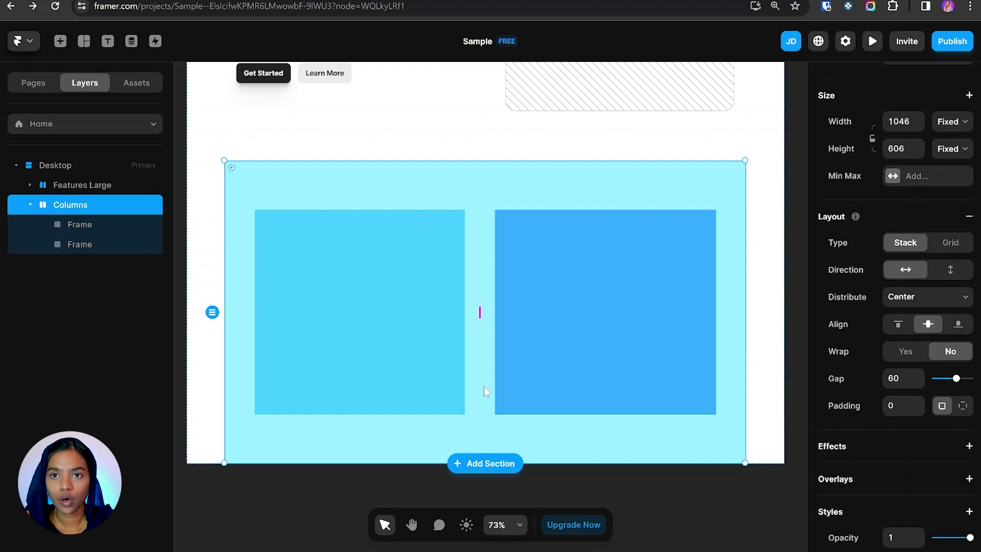
Try inserting Rows and Columns stacks with two frames each from the layout menu.
click(88, 44)
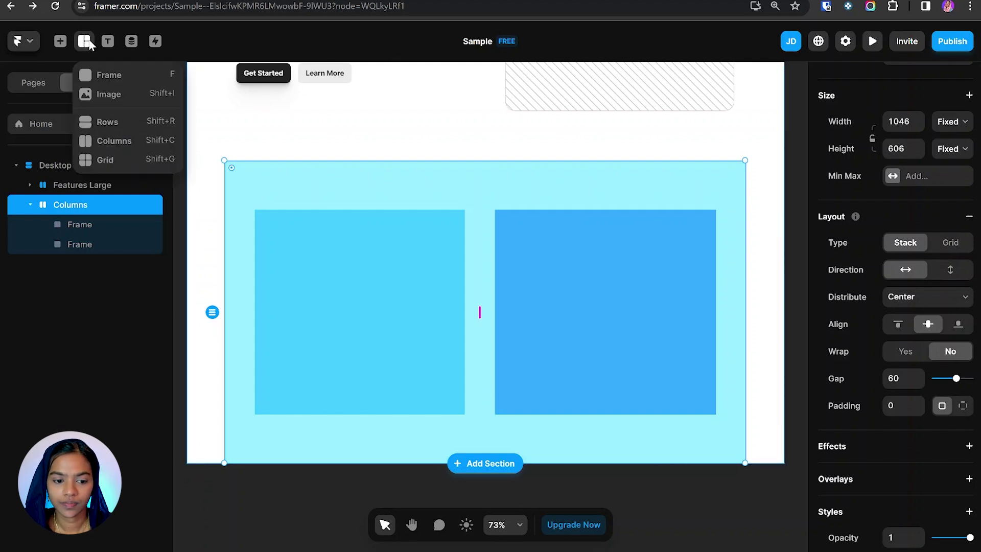
click(114, 124)
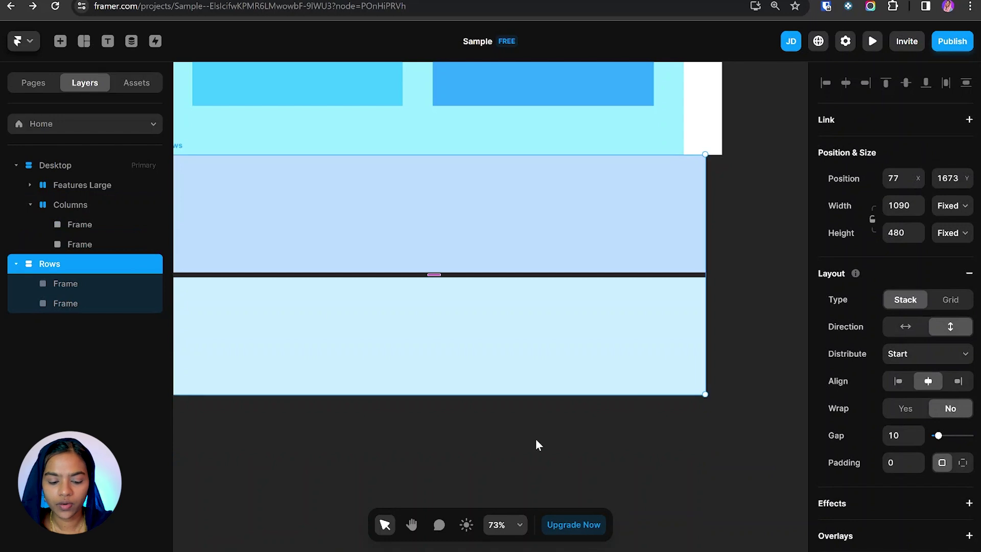
scroll(532, 448, down, 2)
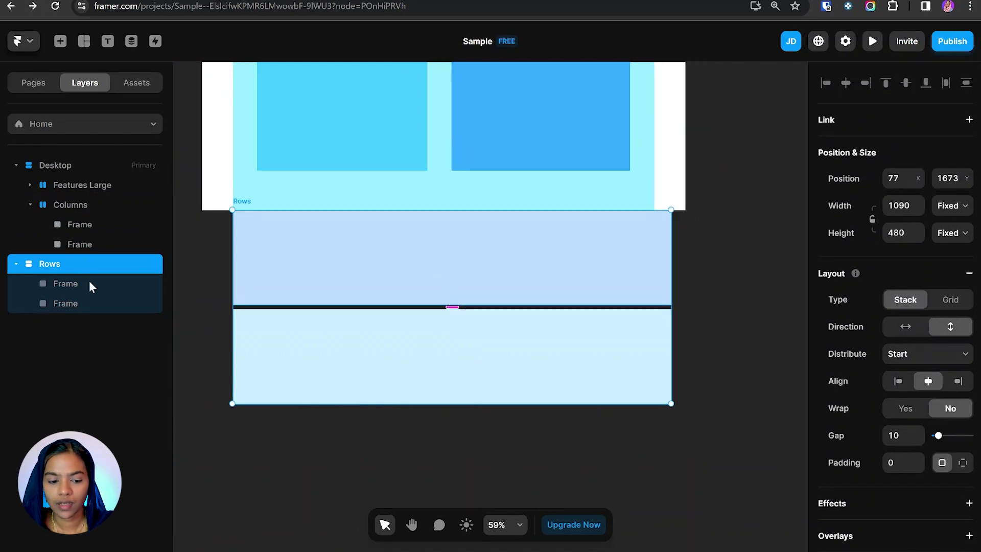
click(85, 43)
click(114, 141)
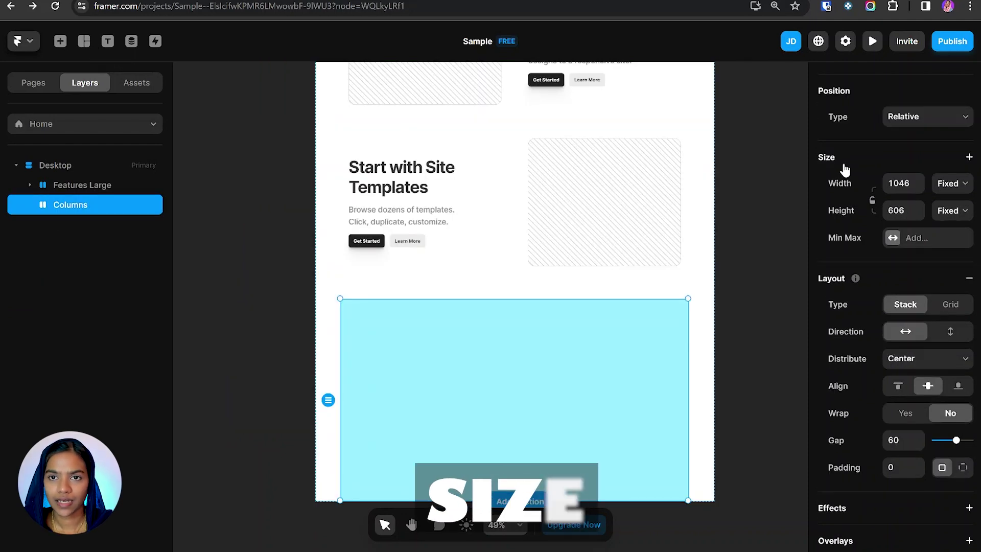
Draw a frame inside Columns and give it a relative width of 50%.
key(f)
drag(358, 319, 571, 444)
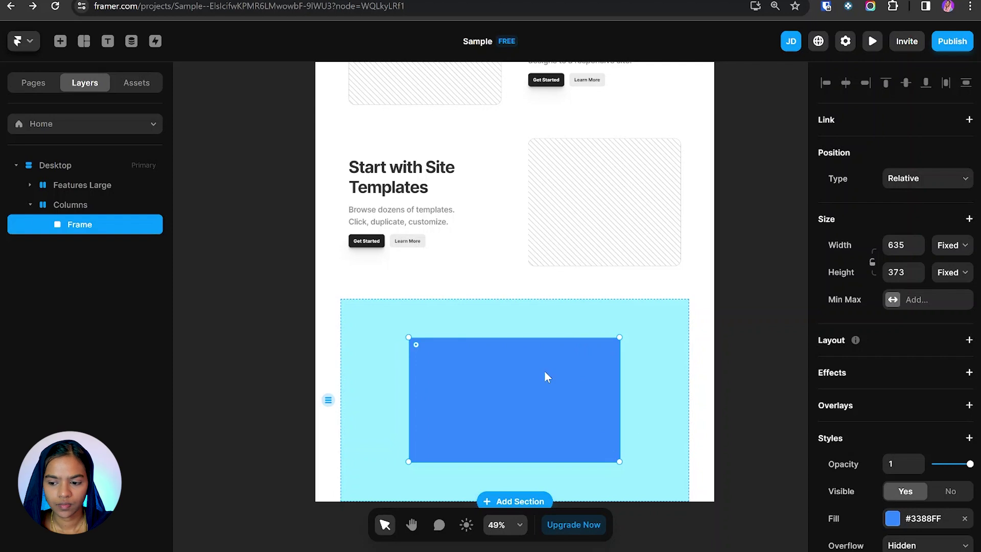
click(950, 249)
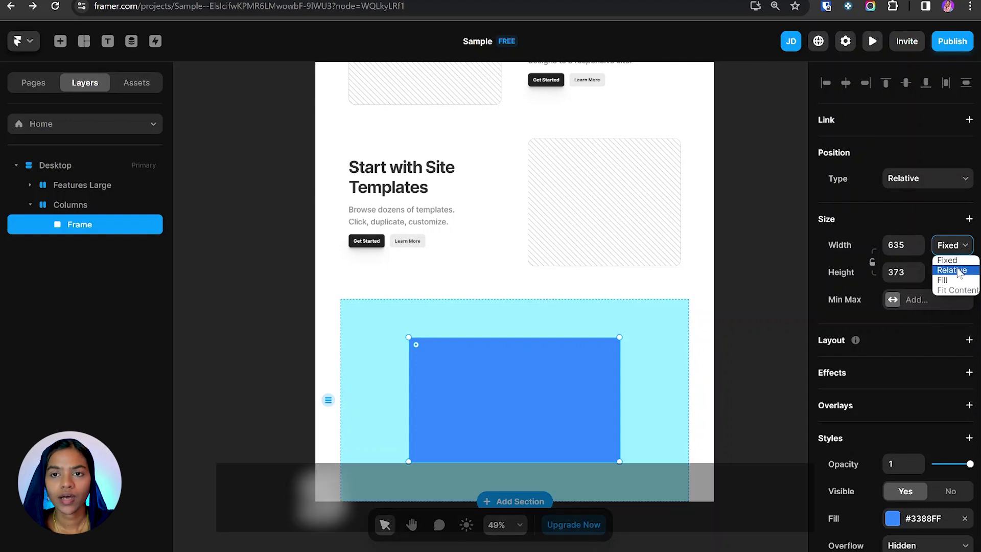
click(954, 270)
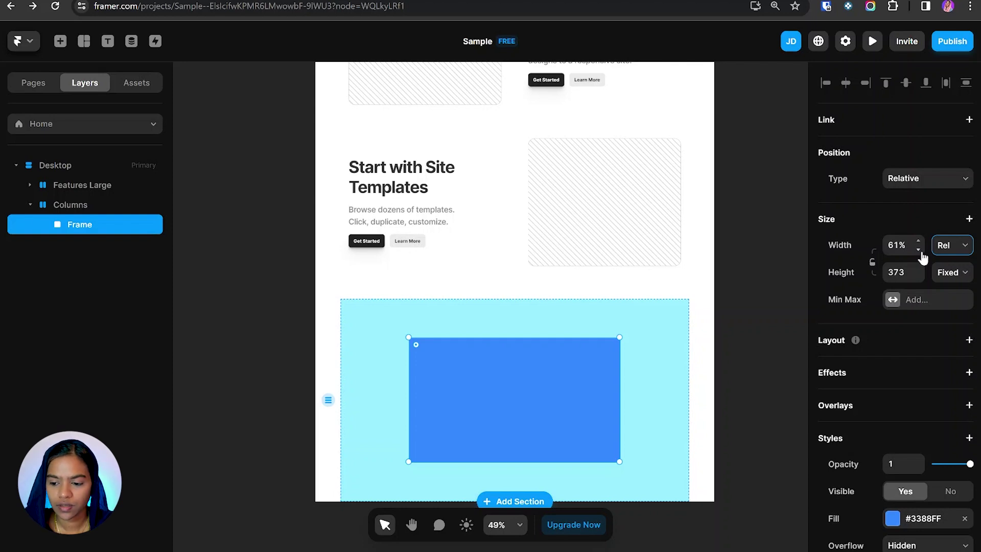
click(898, 246)
text(50)
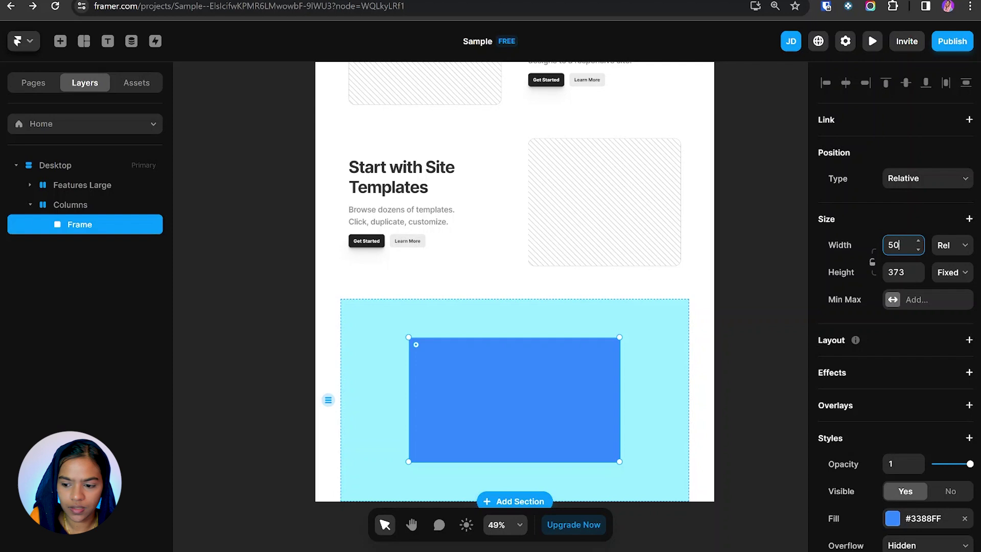
key(Return)
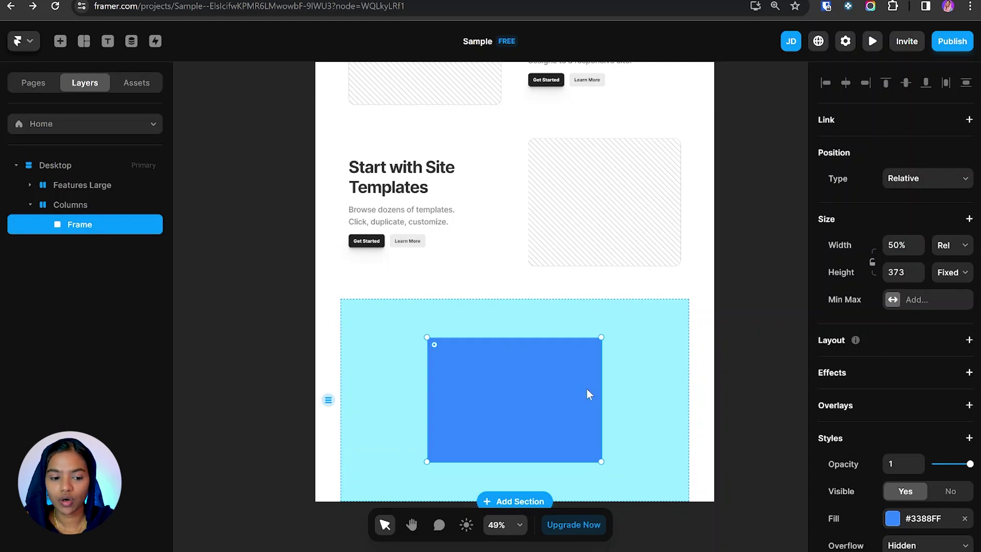
Change the frame's width to 80%, then switch its width type to Fill.
click(71, 205)
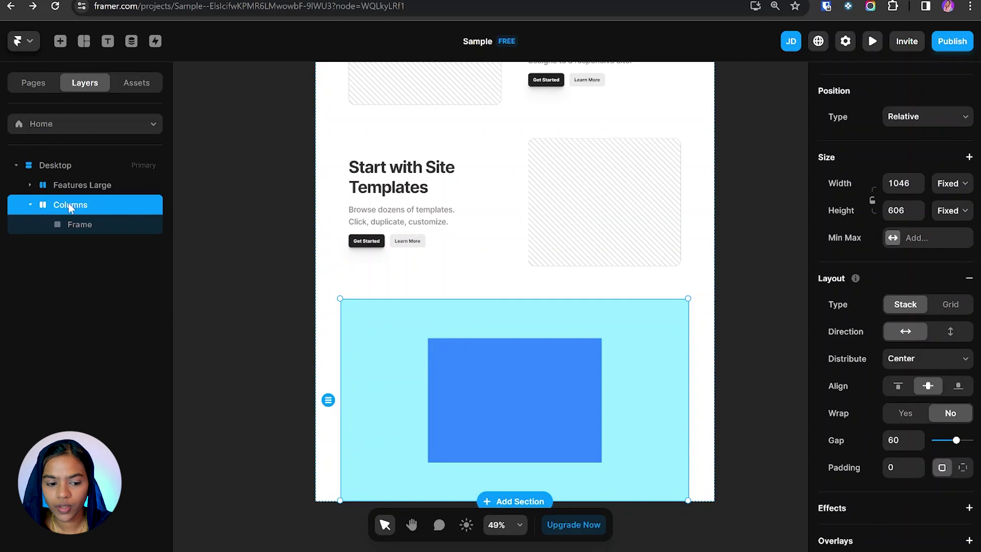
click(585, 428)
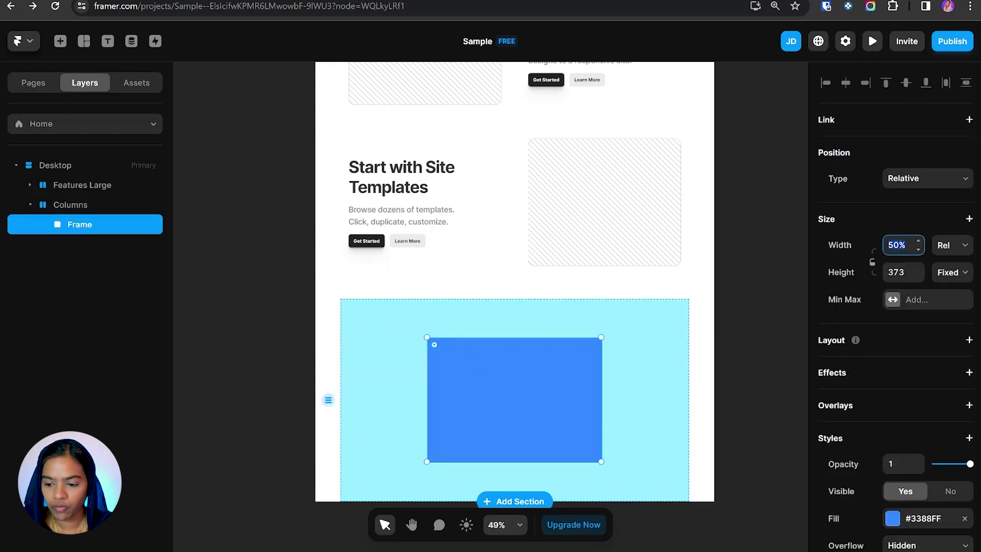
text(80%)
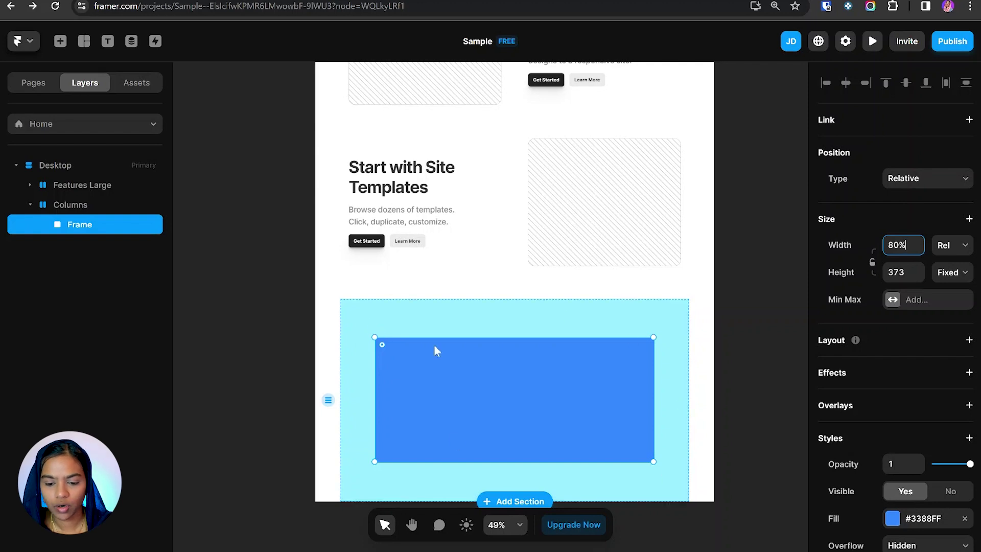
click(944, 247)
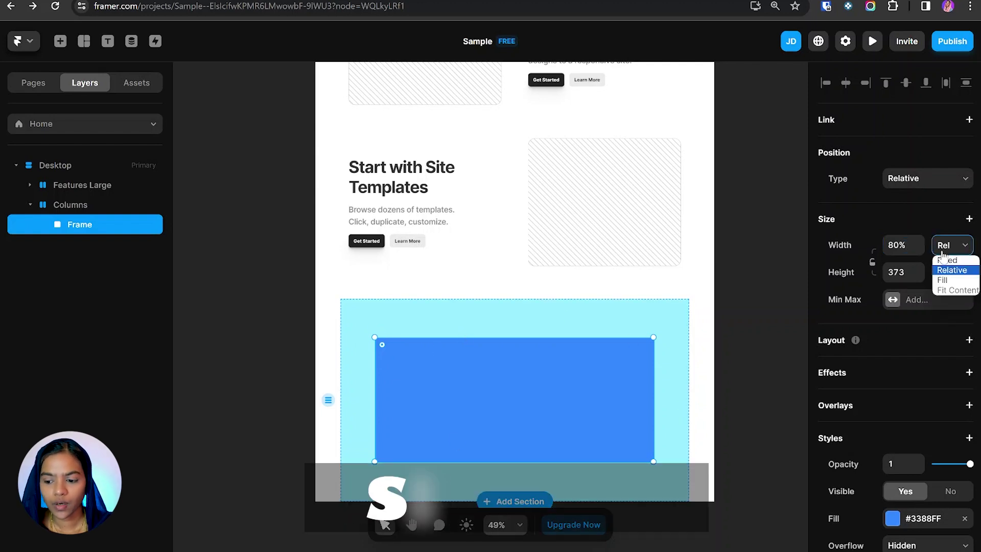
click(946, 280)
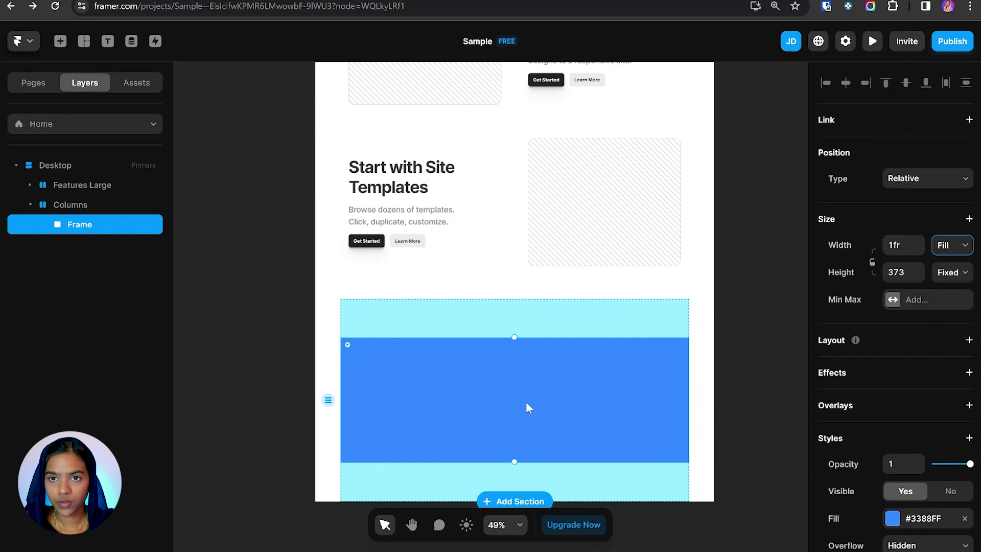
click(952, 255)
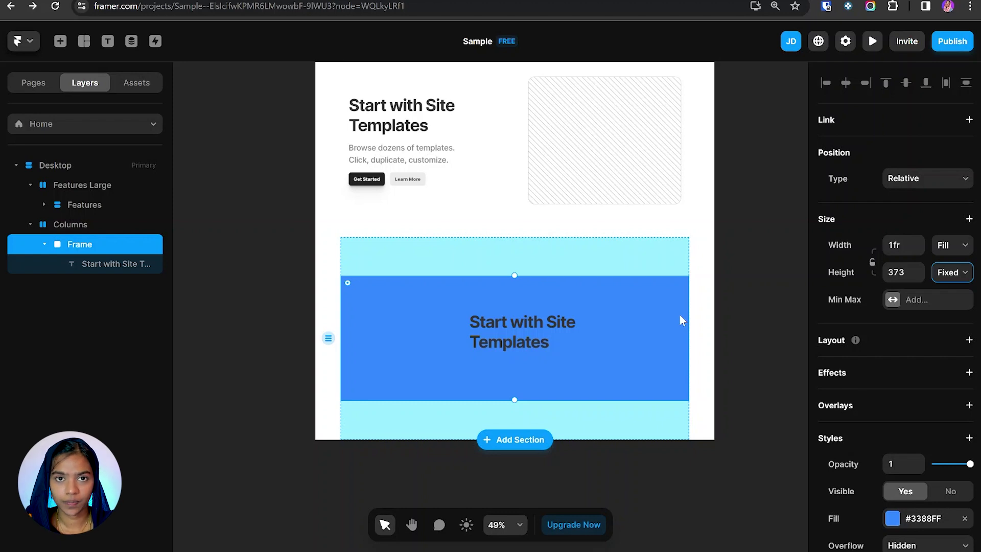
Set the blue frame's width and height to Fit Content, then collapse the Rows layer.
click(952, 245)
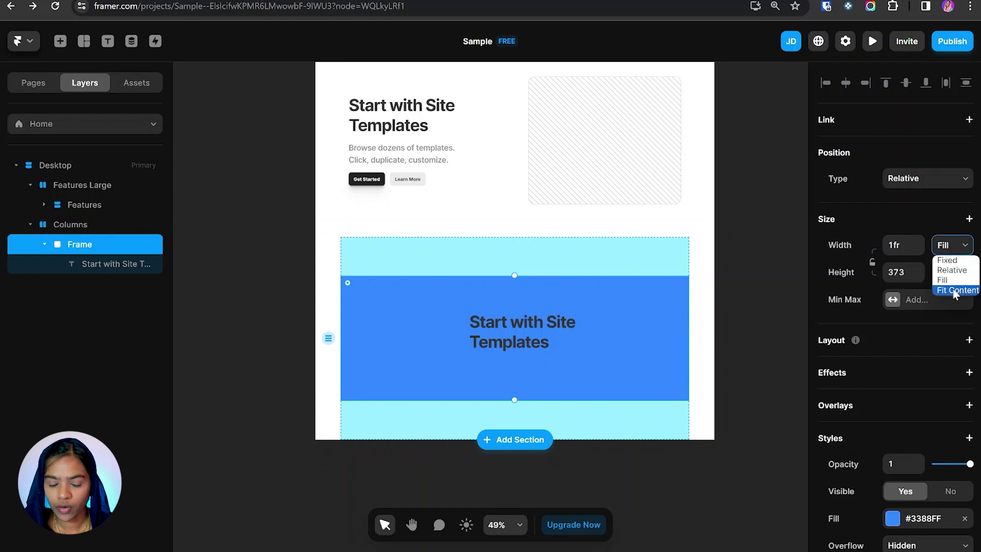
click(954, 289)
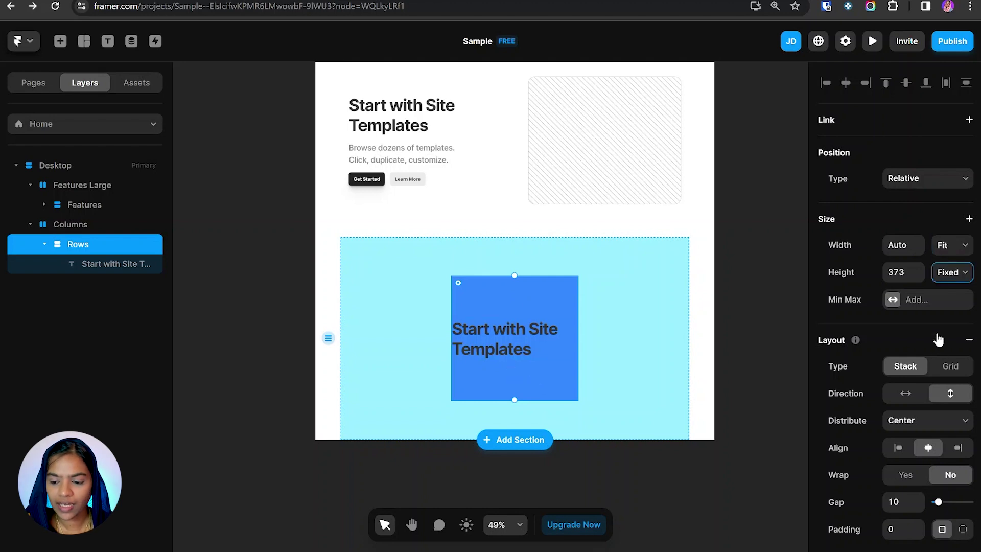
click(954, 273)
click(955, 318)
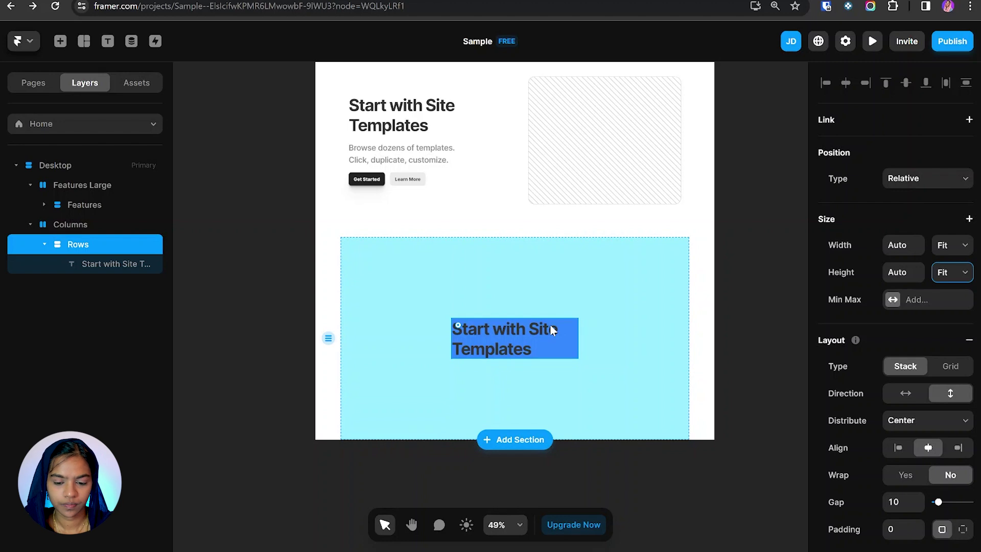
click(75, 235)
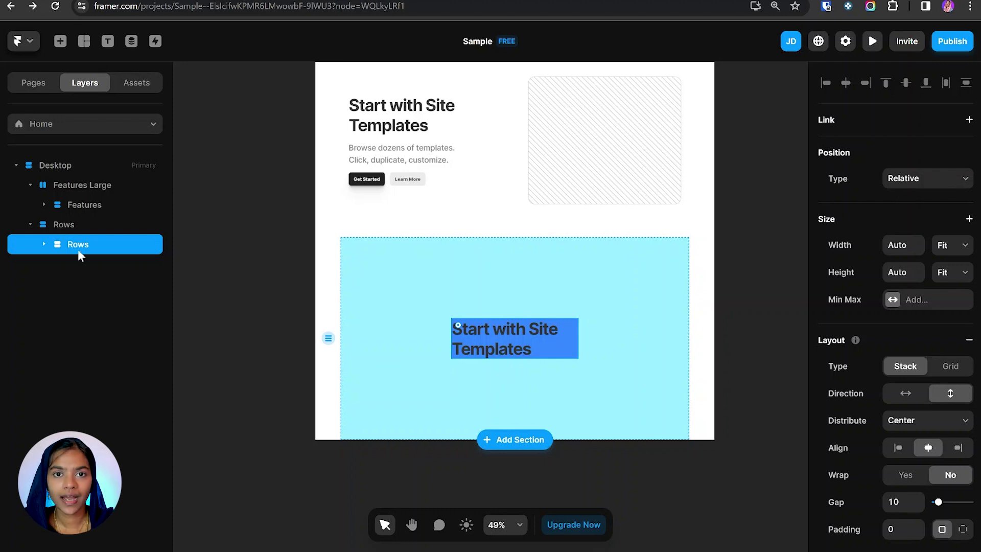
key(ctrl+d)
key(ctrl+d)
key(ctrl+d)
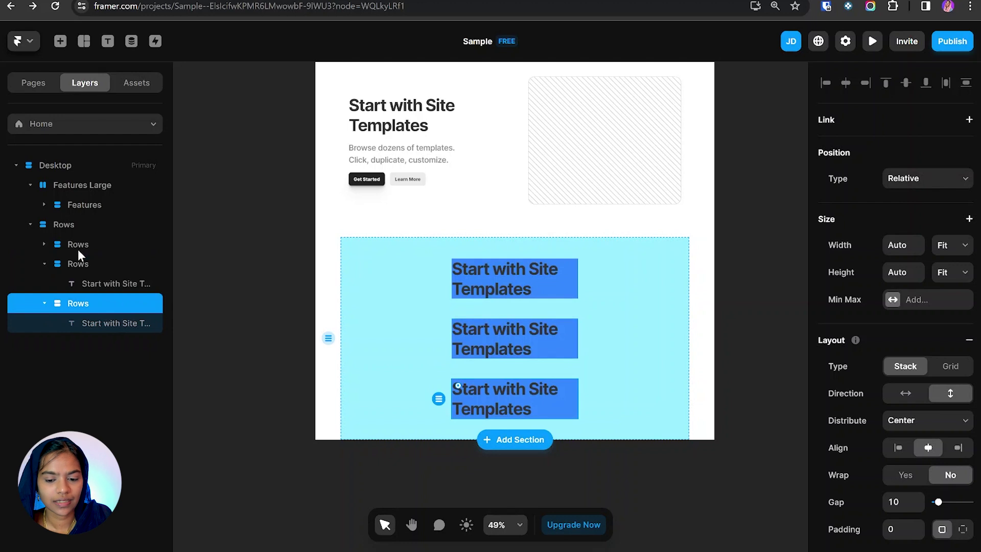
key(ctrl+z)
key(ctrl+z)
key(ctrl+z)
mouse_move(523, 335)
mouse_down()
mouse_move(425, 300)
mouse_move(464, 302)
mouse_move(462, 270)
mouse_move(516, 318)
mouse_up()
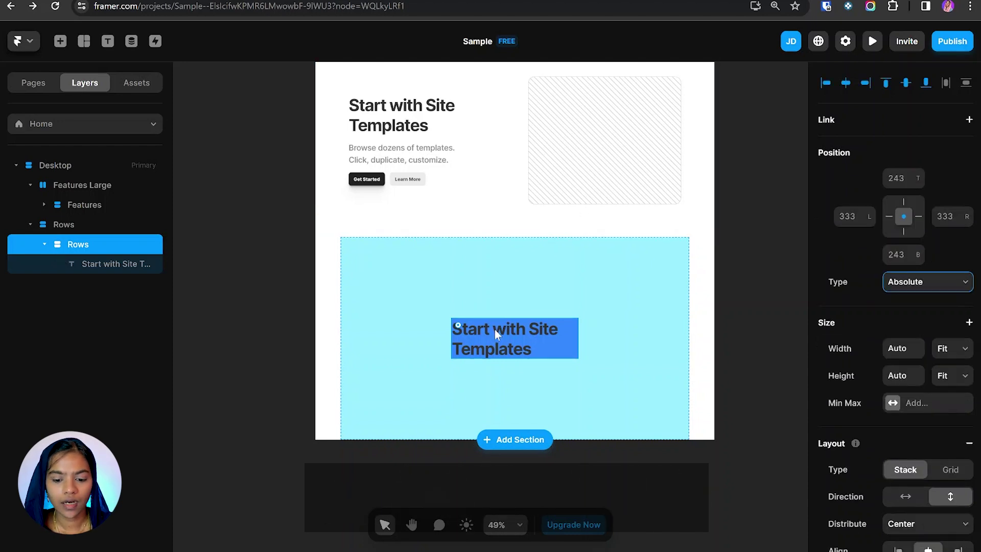
drag(495, 330, 405, 285)
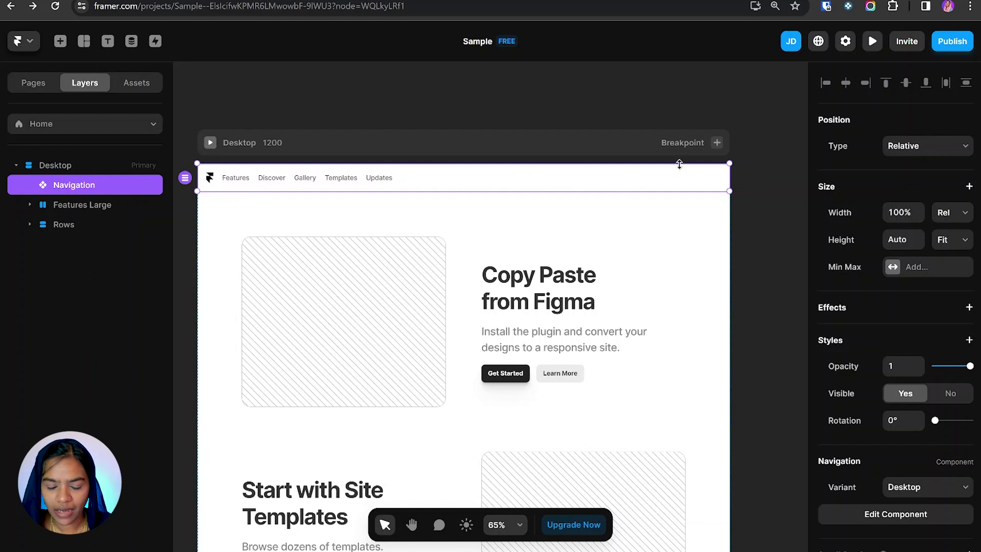
Fix the Navigation bar's position and scroll the live preview to see it stay pinned on top.
click(898, 157)
click(905, 181)
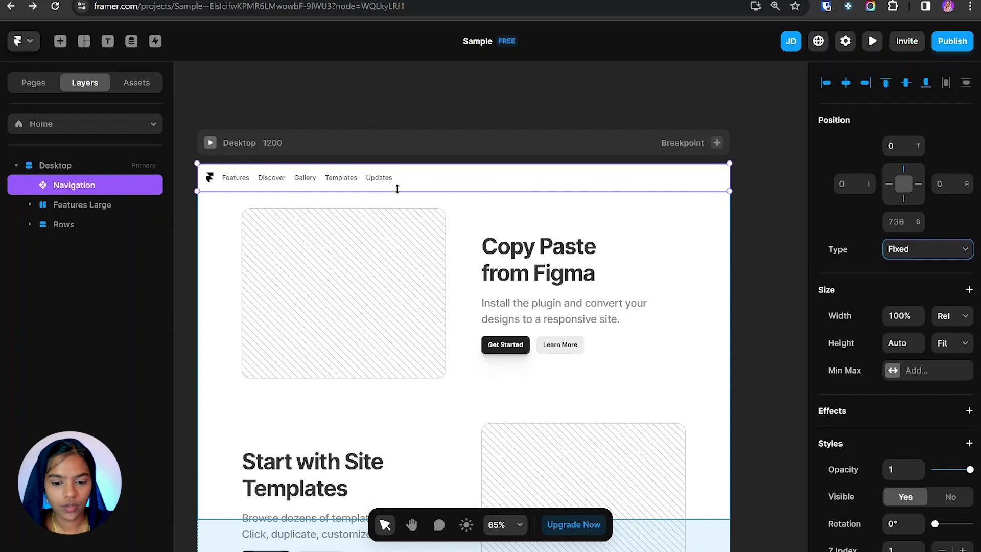
click(874, 42)
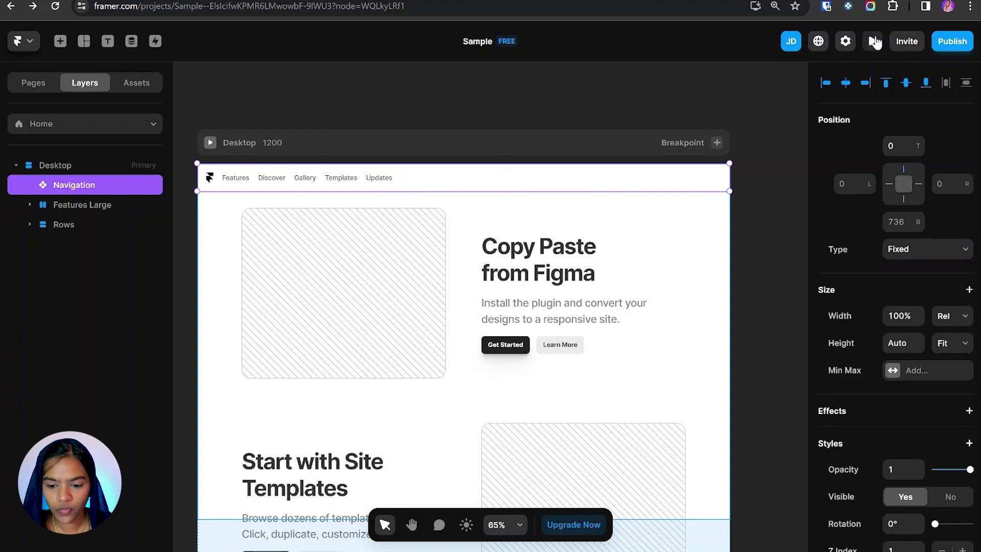
scroll(350, 153, down, 5)
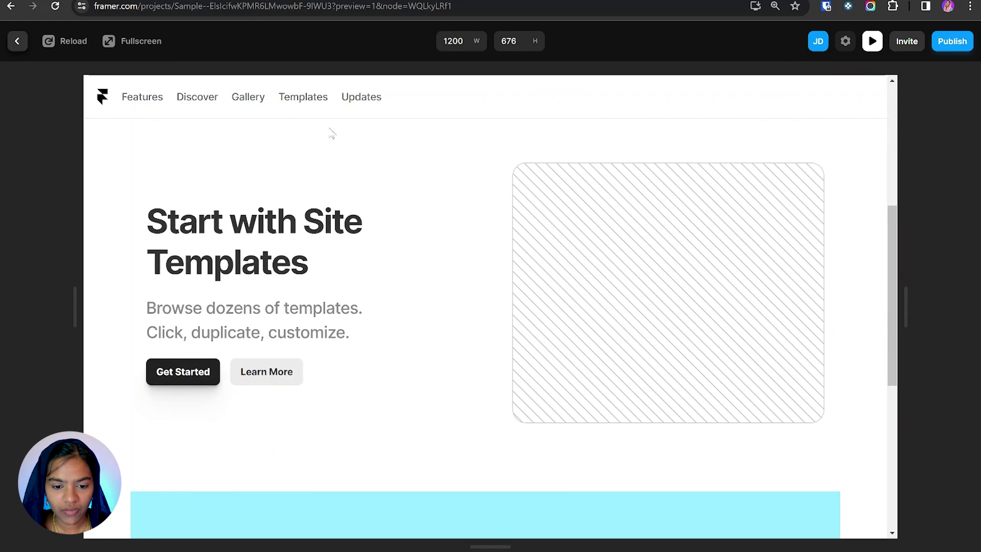
scroll(342, 169, down, 6)
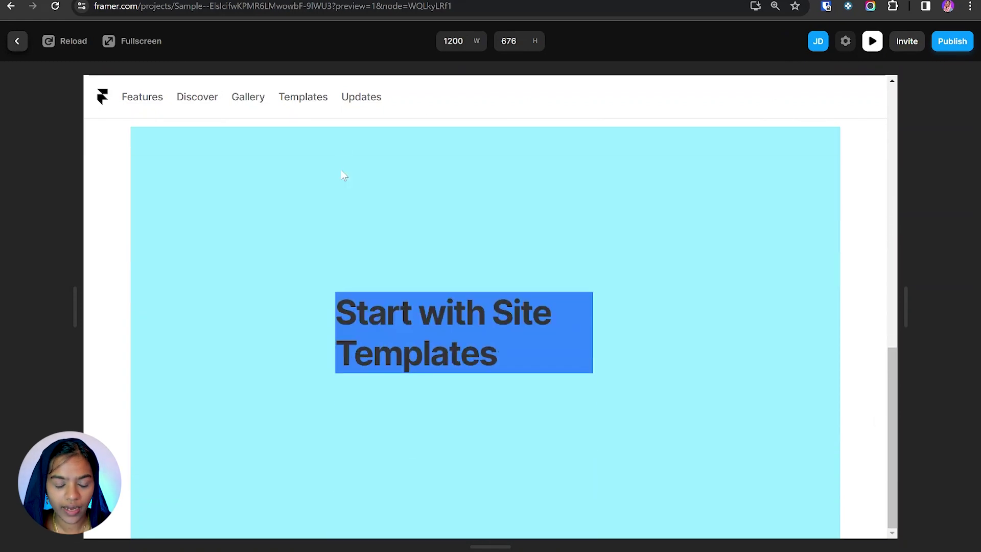
scroll(343, 174, up, 5)
scroll(342, 175, down, 5)
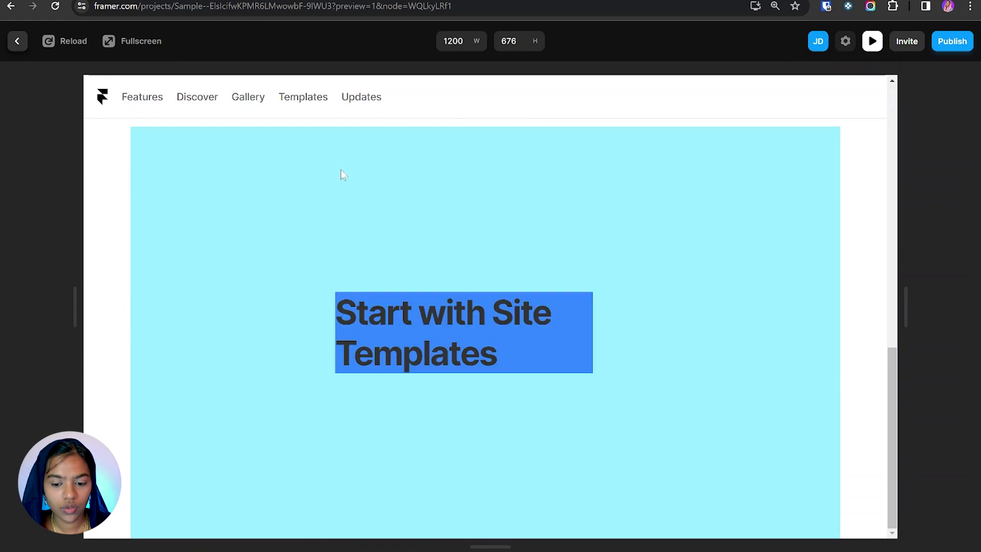
scroll(343, 175, up, 8)
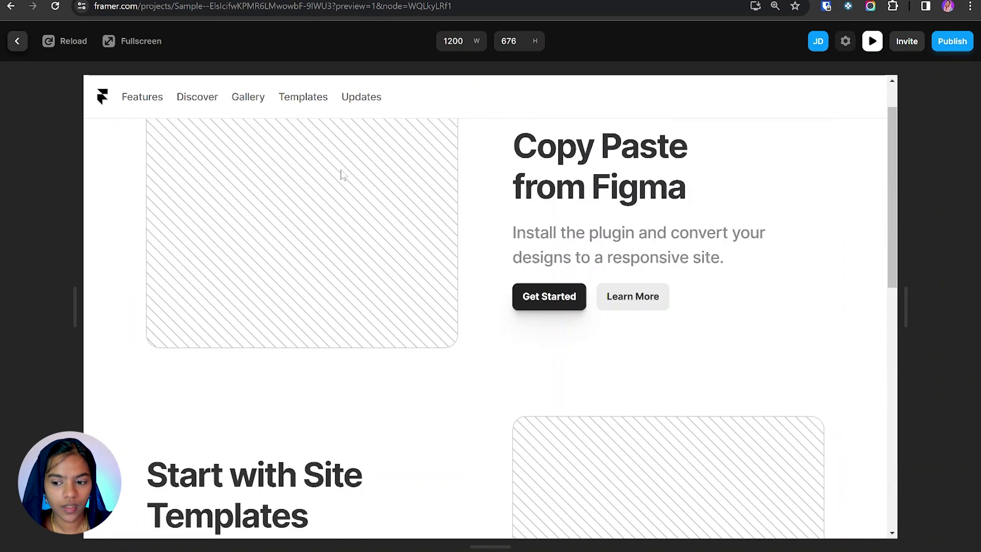
Back in the editor, make the Content column sticky with a top offset of 50.
key(Escape)
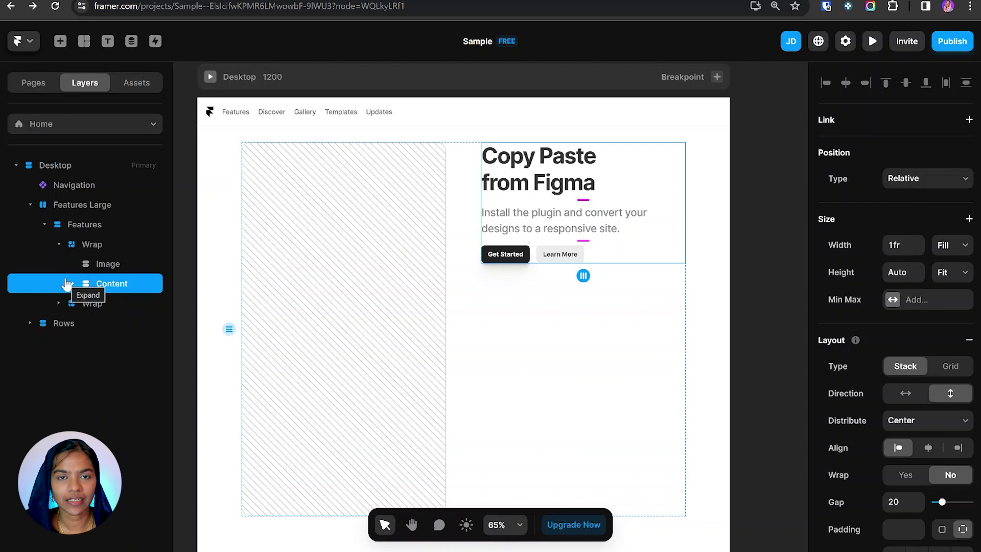
click(903, 186)
click(906, 224)
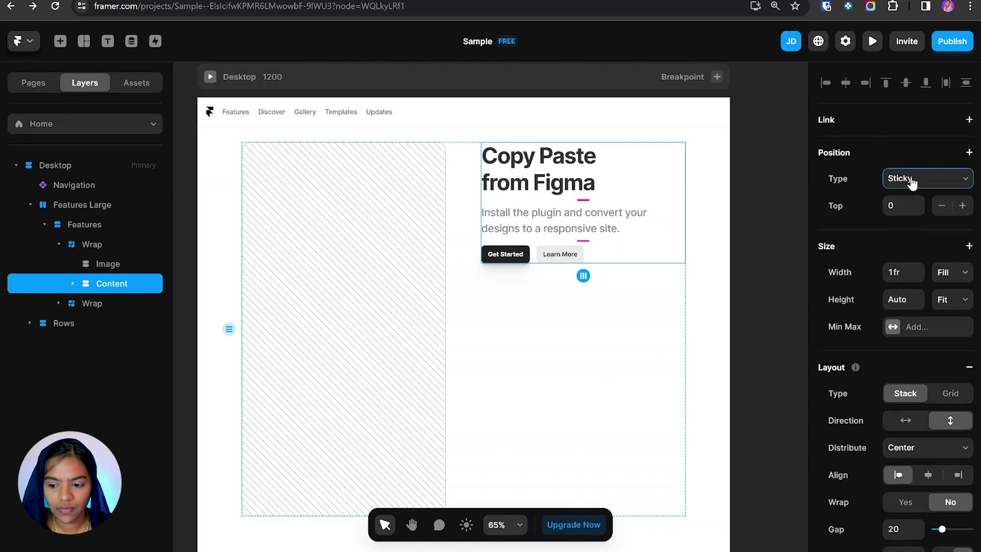
click(902, 206)
text(50)
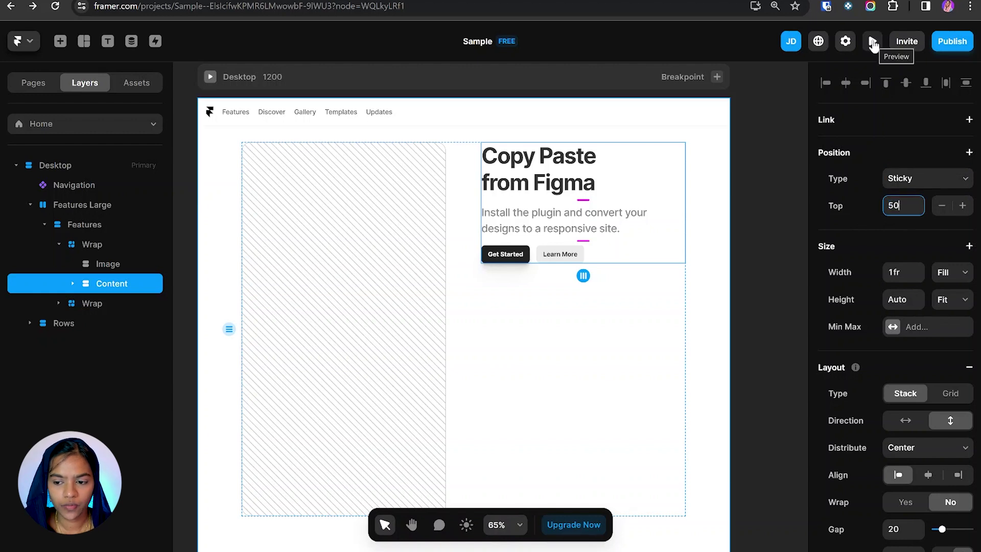
Preview the site and scroll to confirm the column sticks and the navigation stays fixed.
click(873, 43)
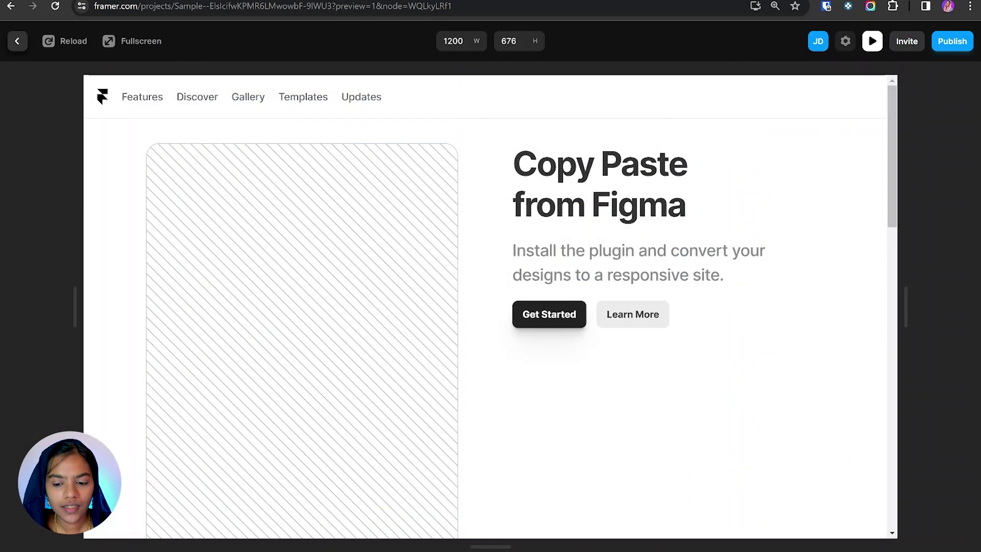
scroll(571, 241, down, 1)
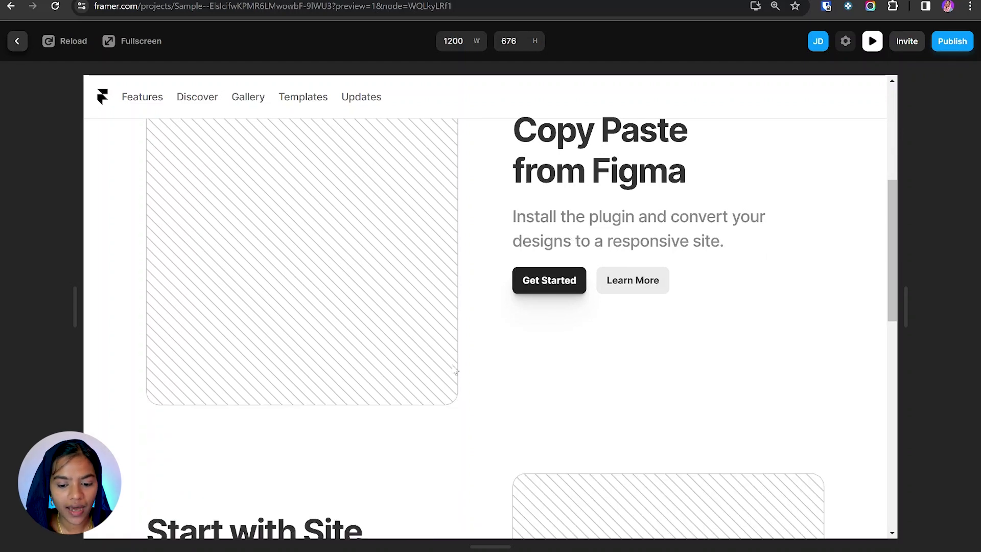
scroll(505, 363, down, 5)
scroll(506, 361, up, 5)
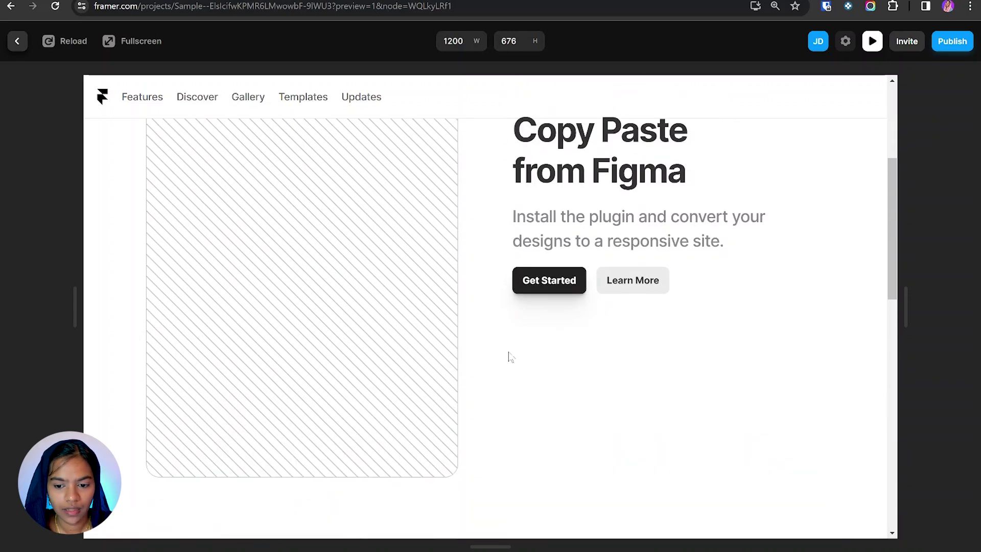
scroll(486, 215, down, 4)
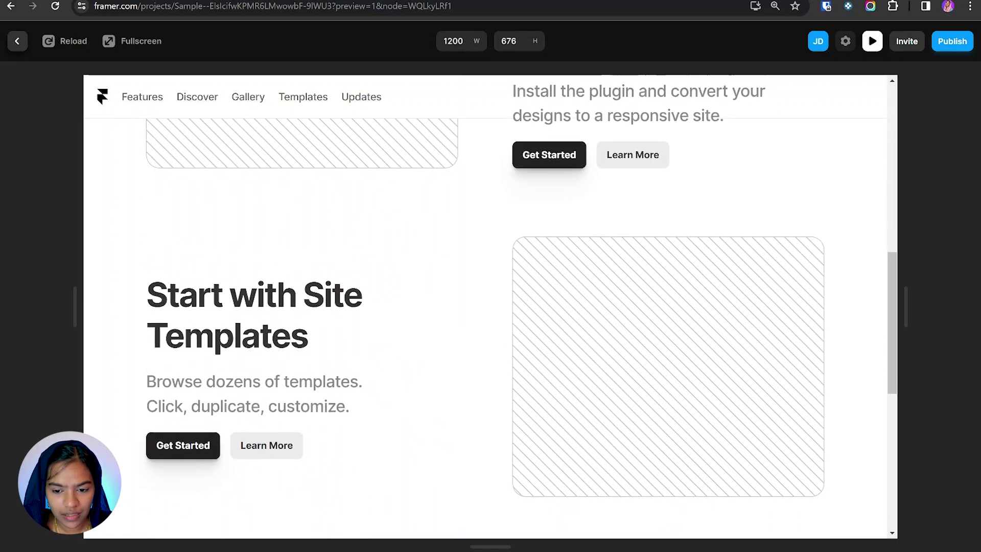
scroll(485, 214, up, 4)
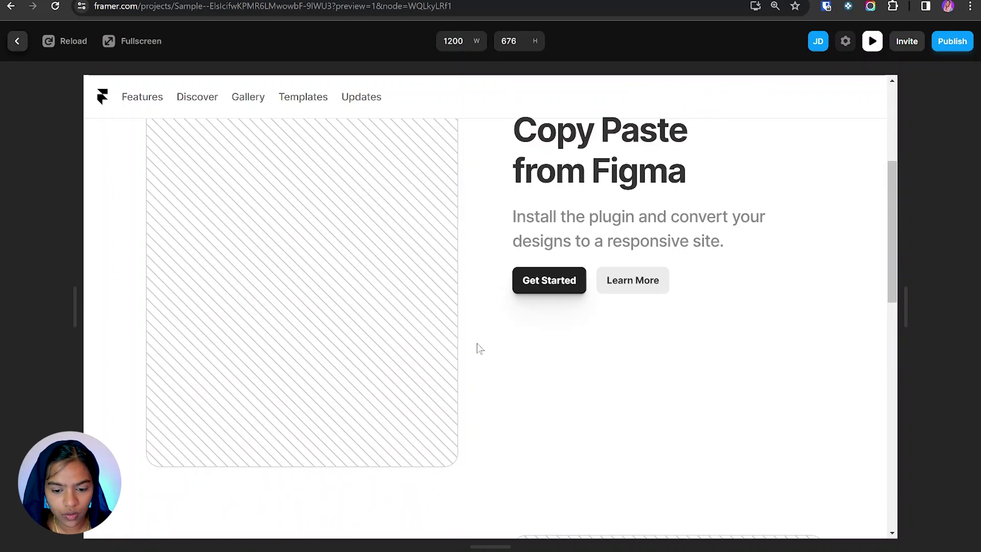
scroll(479, 349, down, 1)
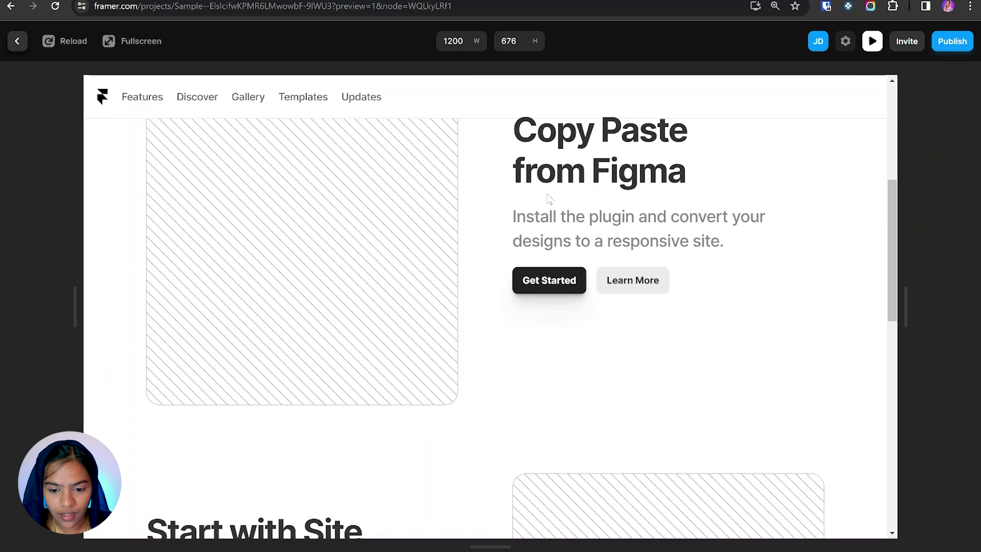
scroll(556, 203, down, 5)
Return to the editor and select the 'Start with Site Templates' heading text.
key(Escape)
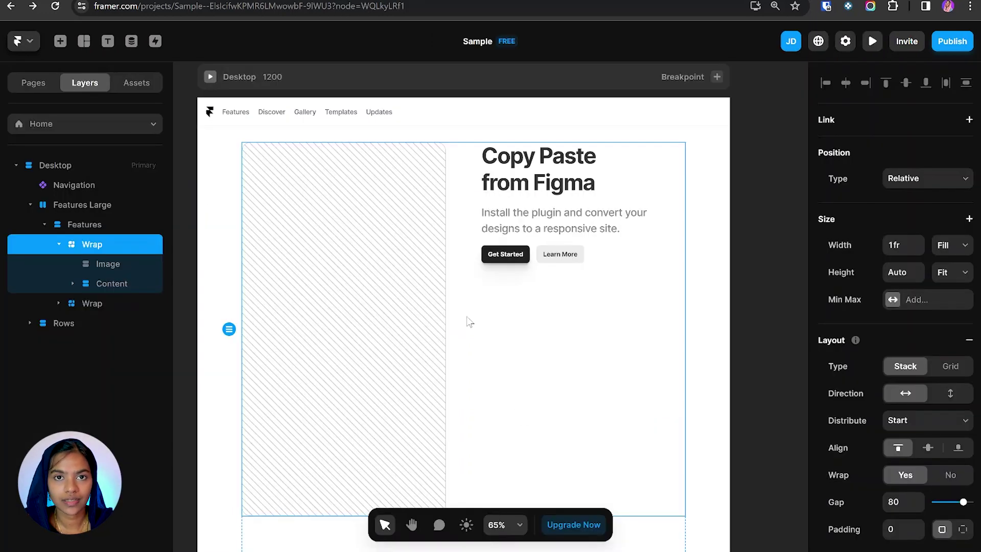
scroll(469, 322, down, 10)
double_click(418, 302)
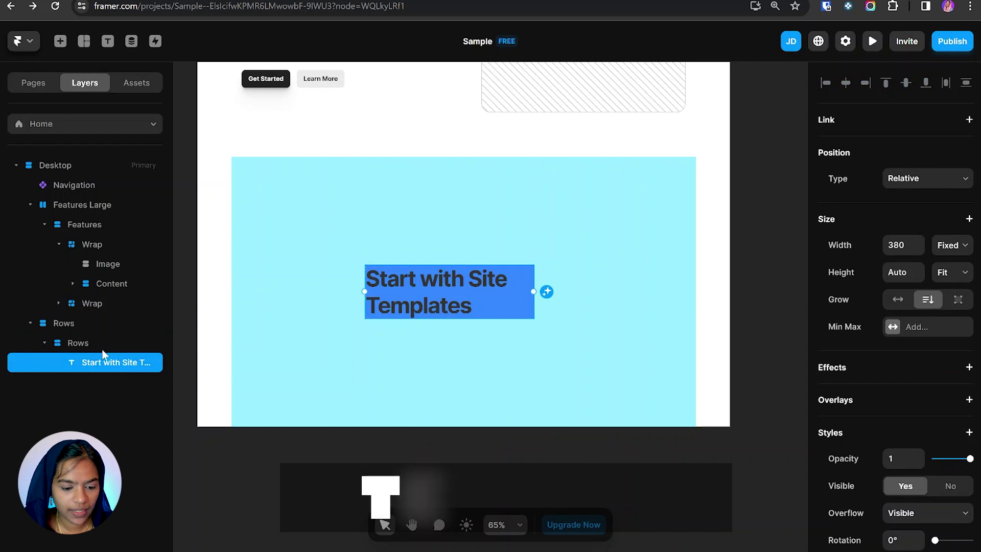
scroll(863, 446, down, 2)
scroll(864, 446, down, 1)
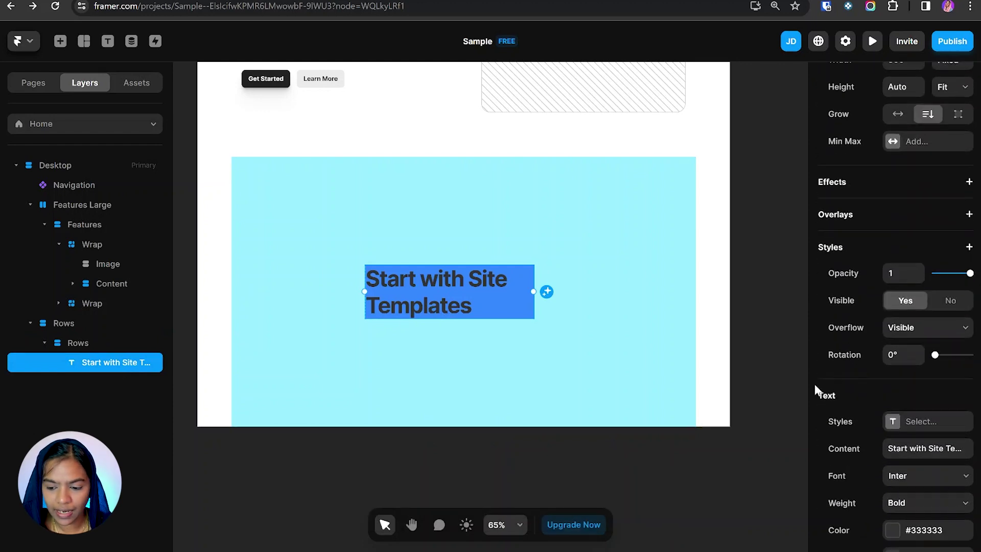
scroll(853, 422, down, 1)
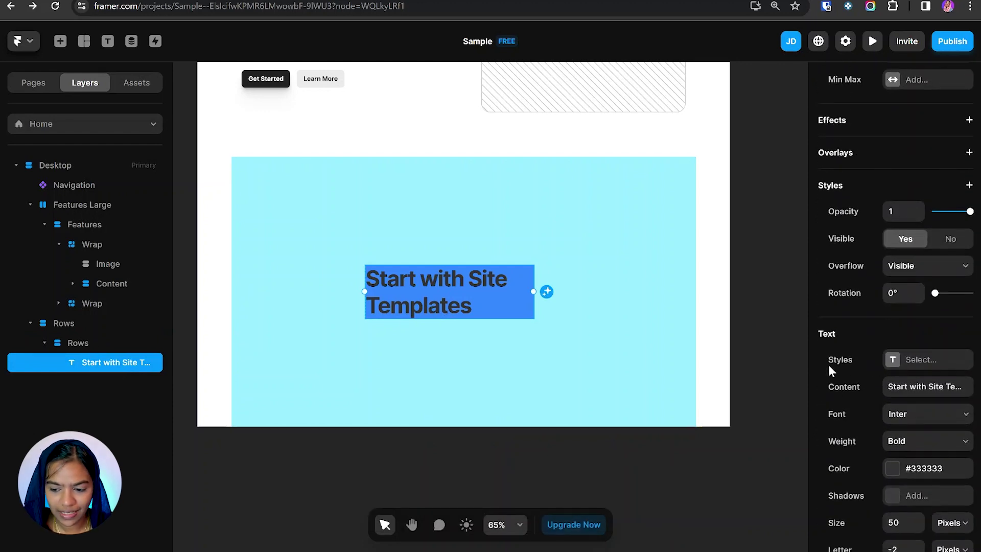
Create a new paragraph text style named Body for the heading and open its settings.
click(896, 364)
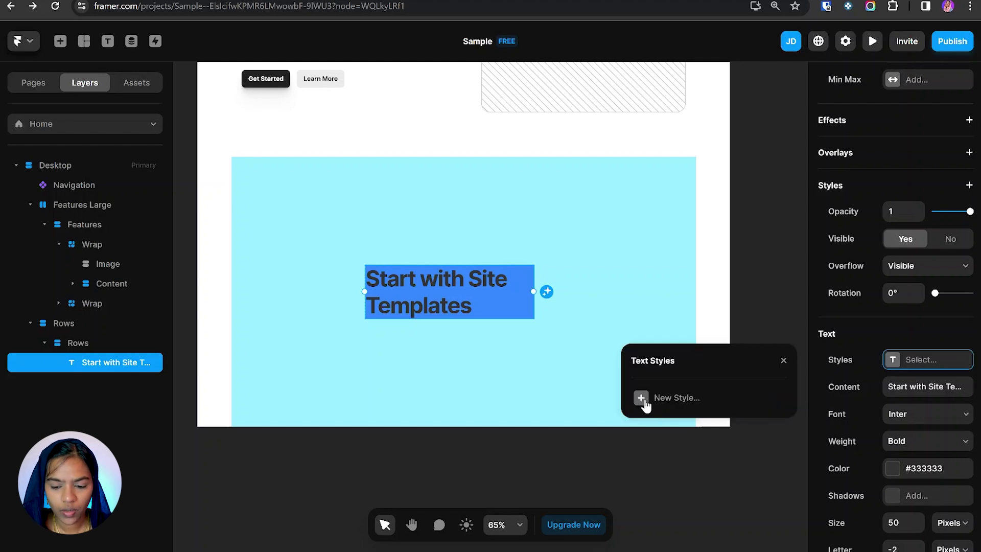
click(642, 399)
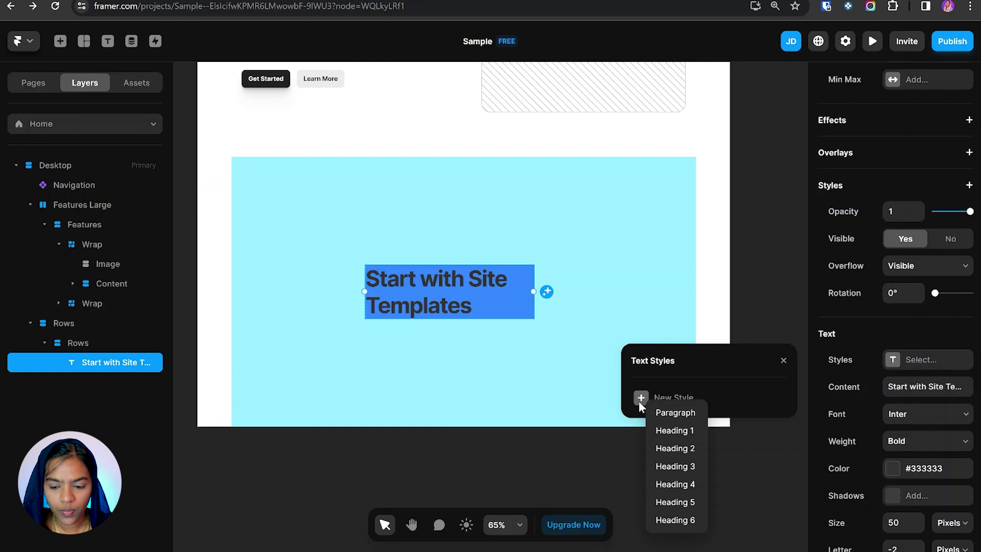
click(675, 413)
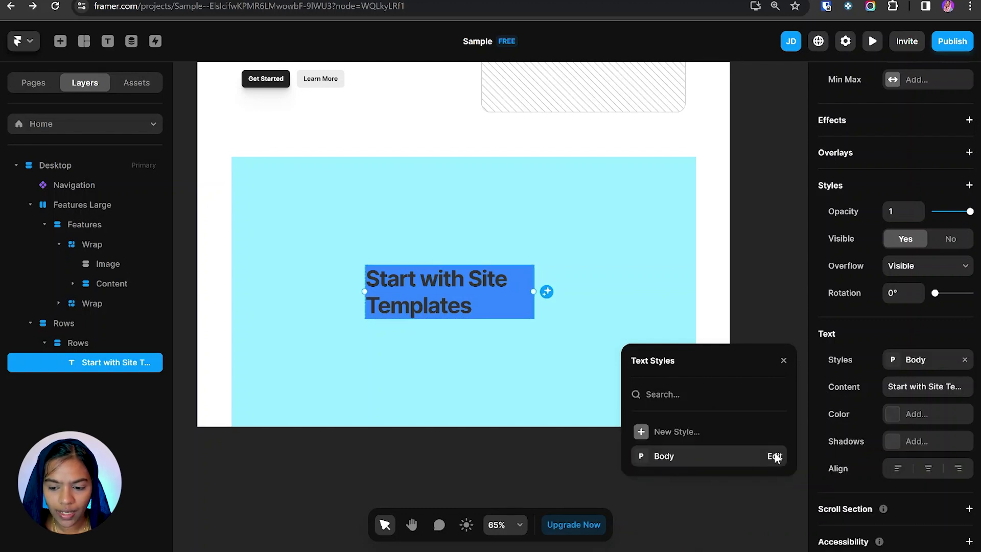
click(774, 456)
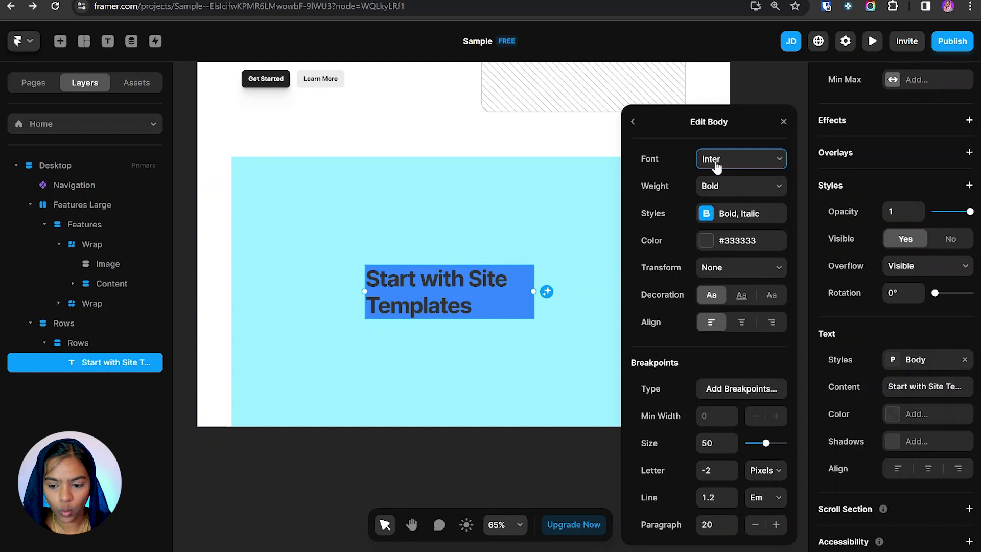
Set the Body style colour to #3D0D0D and its text transform to Capitalize.
click(705, 243)
drag(754, 180, 753, 202)
click(633, 121)
click(713, 269)
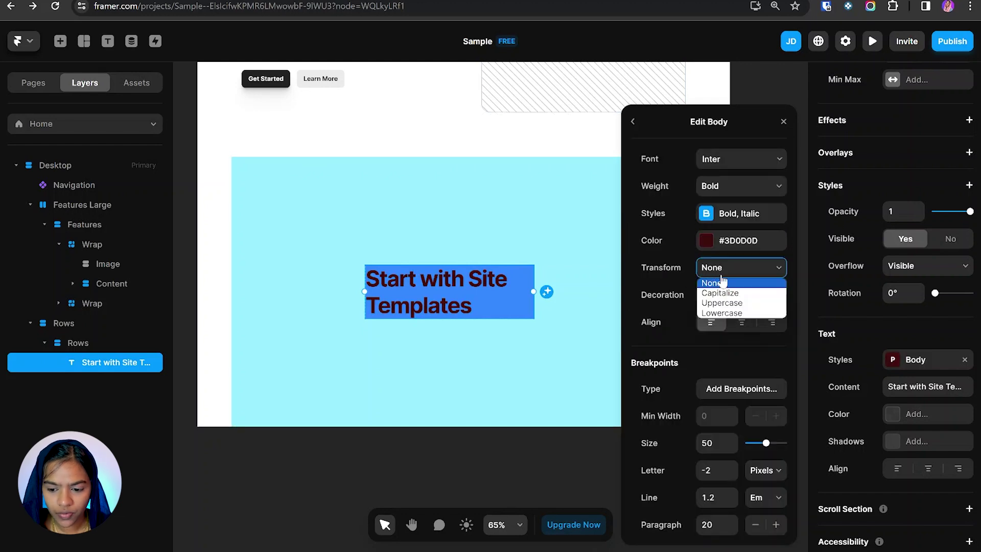
click(729, 294)
click(723, 268)
click(726, 304)
click(727, 275)
click(726, 313)
click(725, 271)
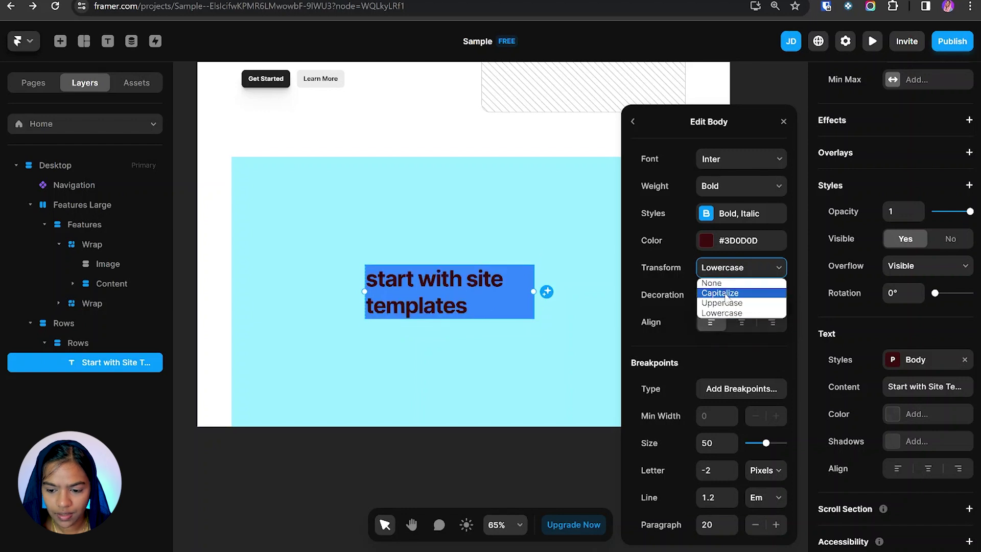
click(725, 292)
Try underline, strikethrough and centre alignment, then keep no decoration and left alignment.
click(743, 296)
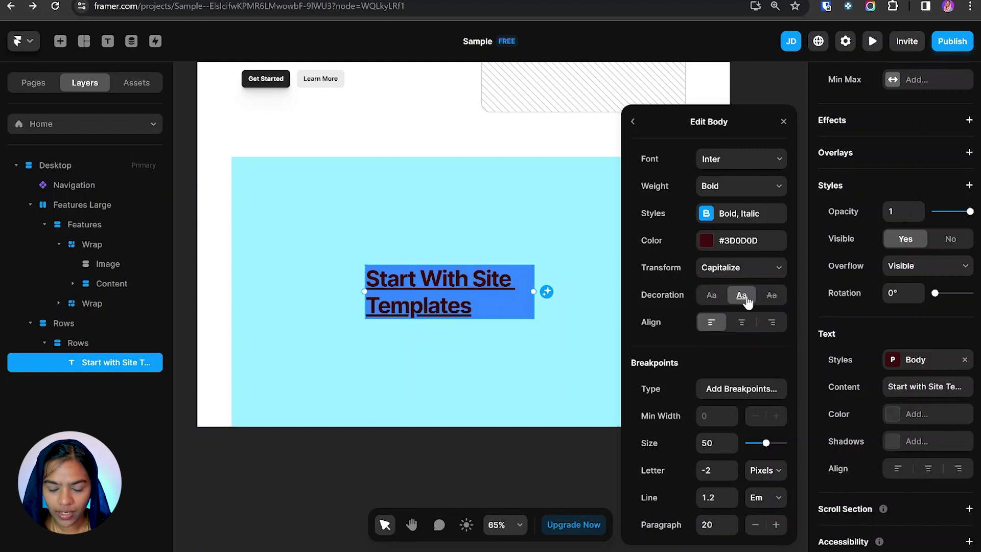
click(767, 299)
click(712, 296)
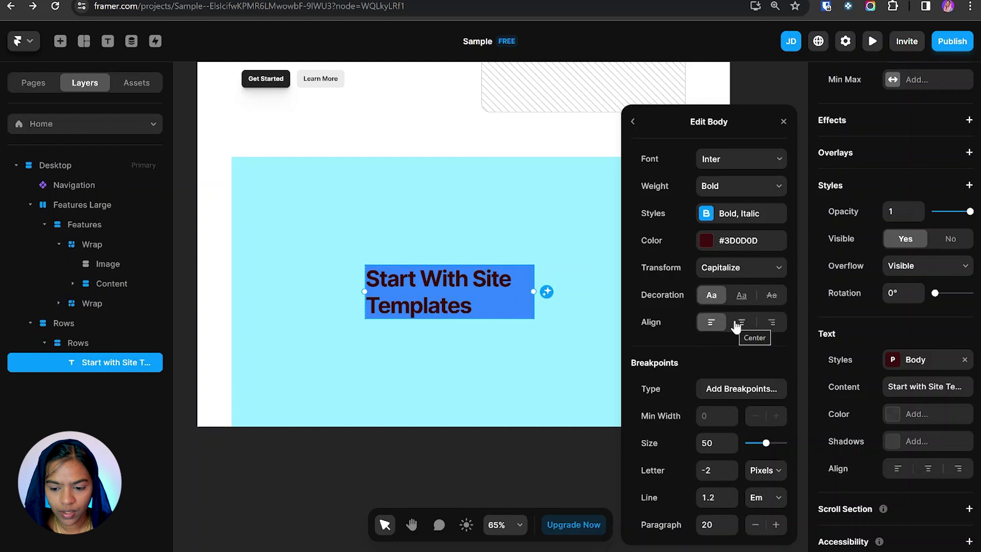
click(740, 324)
click(711, 322)
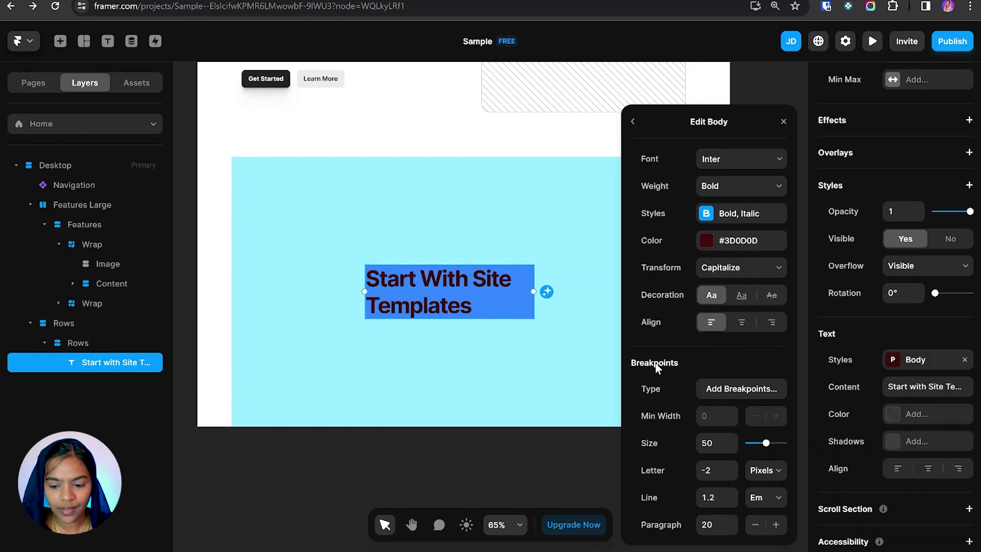
Add breakpoints to Body and review the L, M and S sizes of 50, 40 and 32.
click(732, 390)
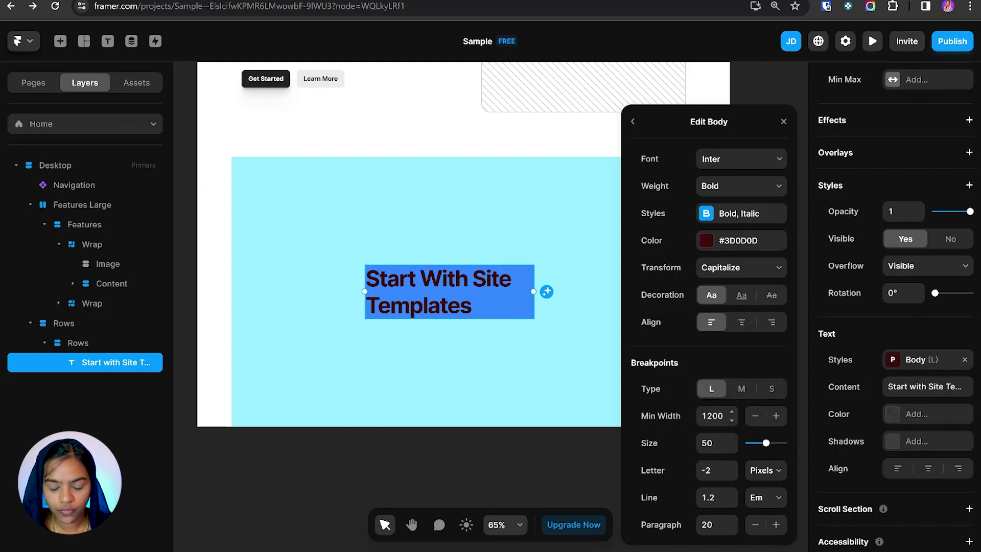
click(742, 390)
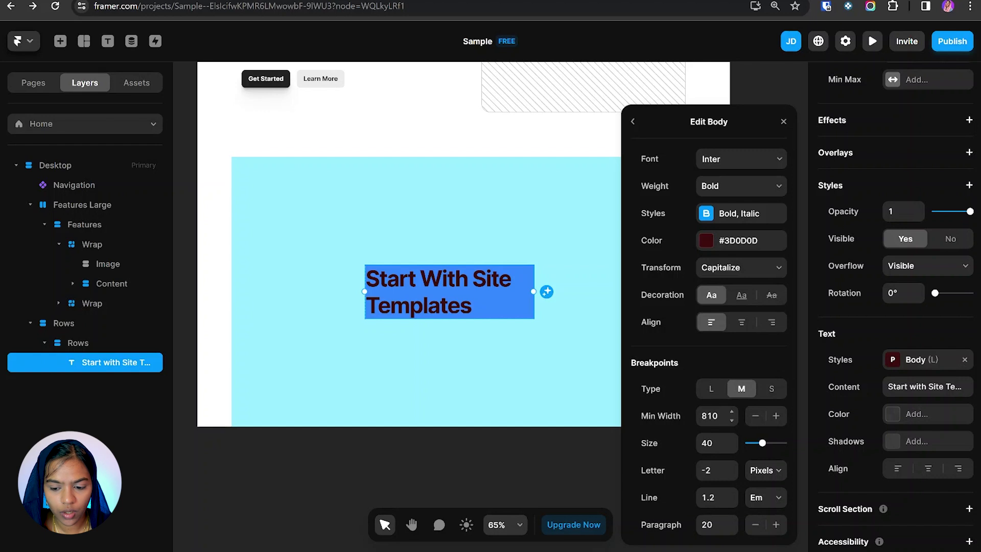
click(775, 390)
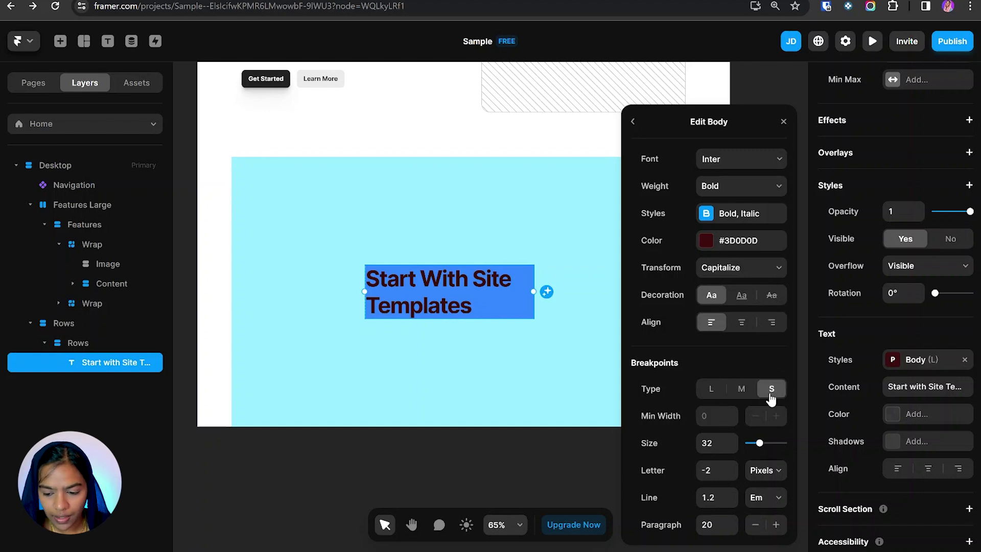
click(712, 389)
click(743, 393)
click(772, 390)
click(711, 389)
click(771, 390)
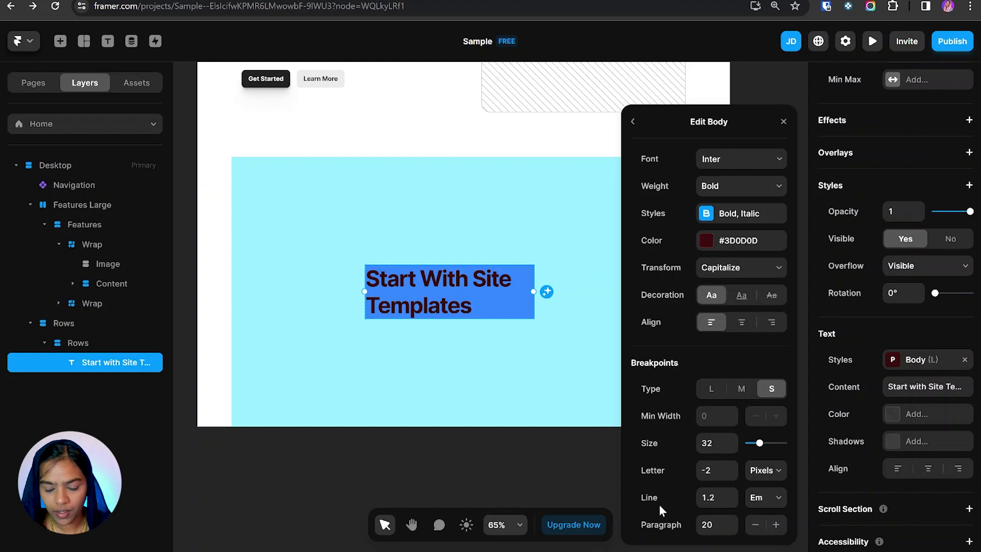
click(633, 121)
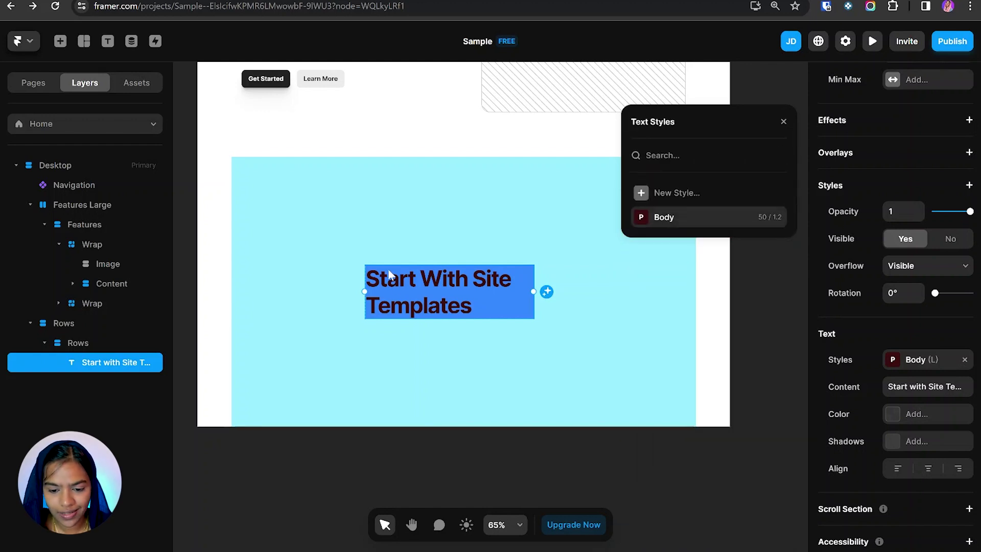
Draw a new frame inside Rows above the heading.
click(526, 357)
key(f)
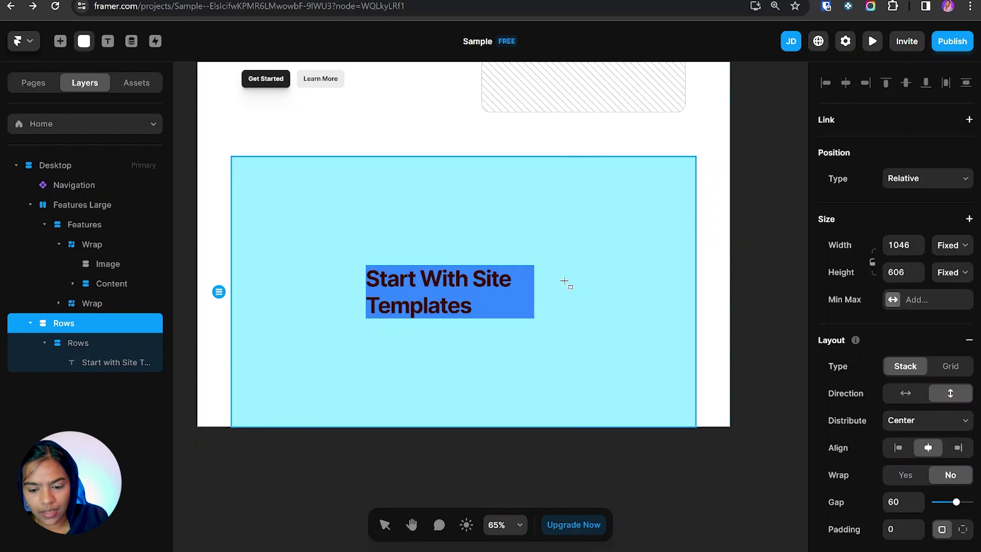
drag(560, 265, 614, 305)
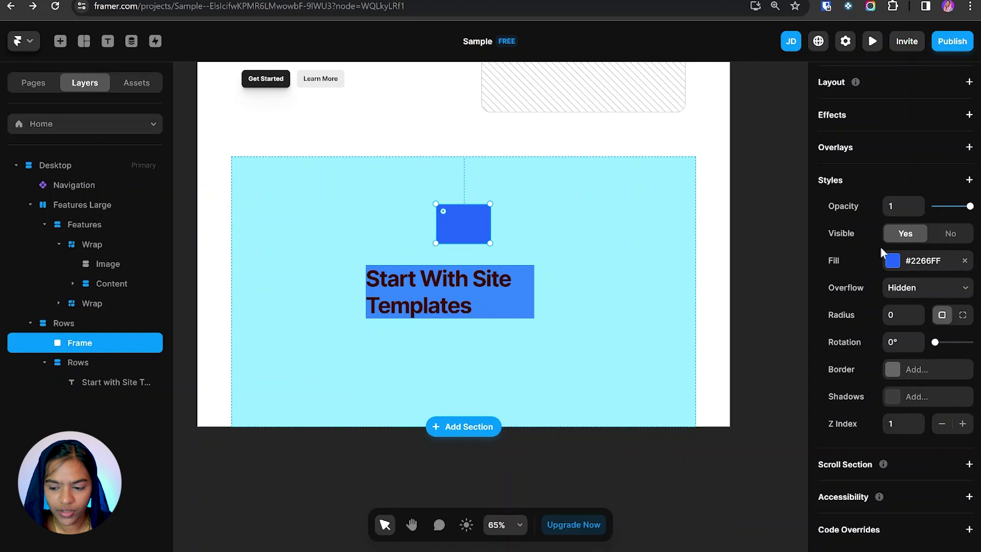
Darken the frame's fill to #00257A and save it as a colour style named Blue.
click(896, 271)
drag(756, 327, 786, 352)
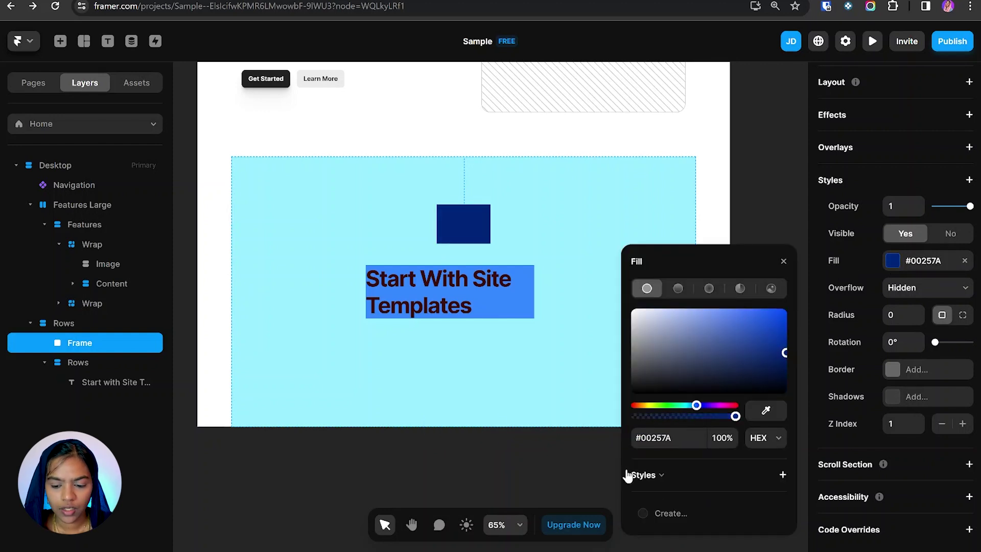
click(783, 475)
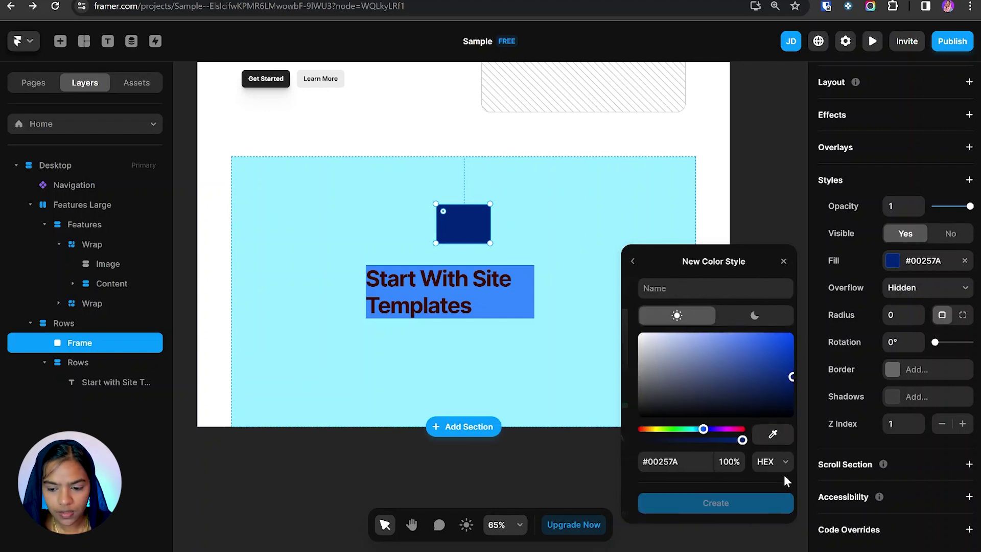
text(Blue)
click(738, 505)
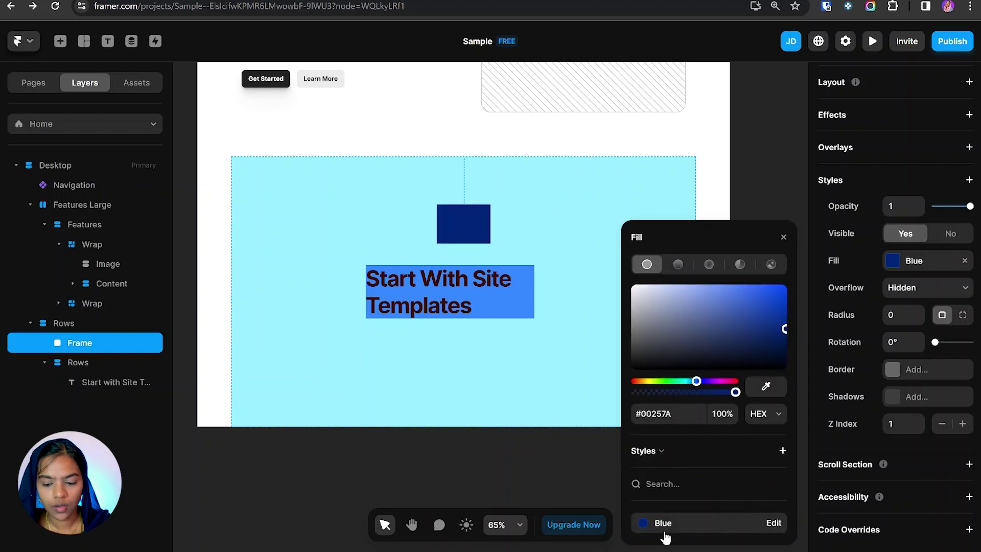